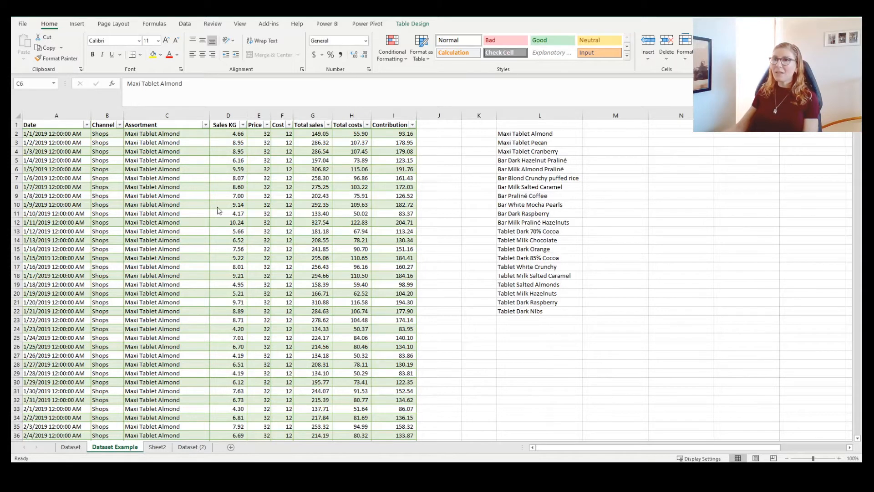
Step: Add a new table column beside Contribution by entering the header Price in J1
click(191, 172)
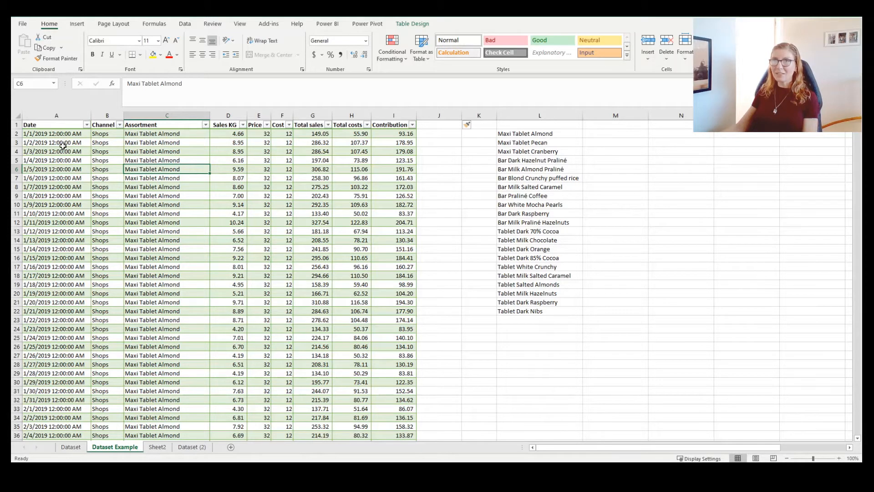
click(256, 135)
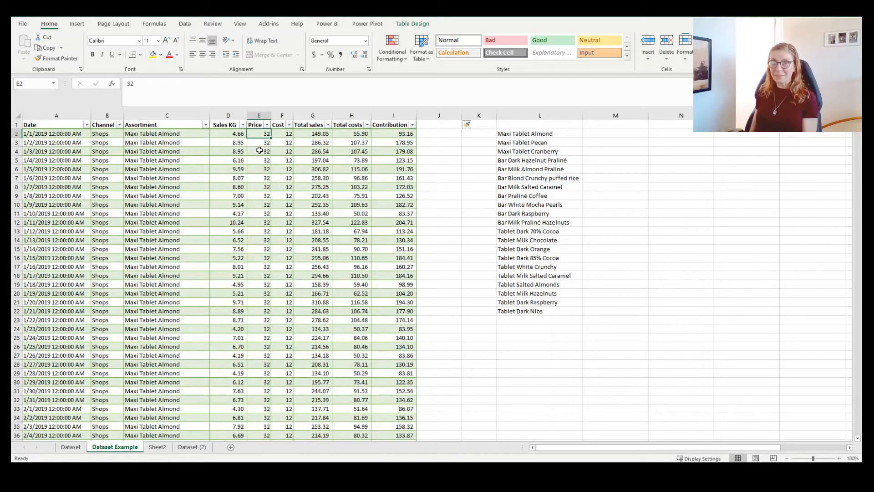
click(442, 127)
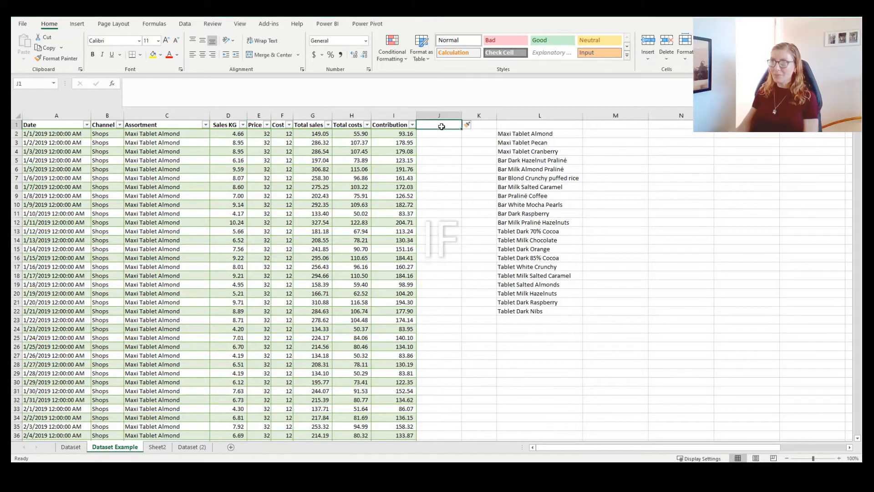
text(Price)
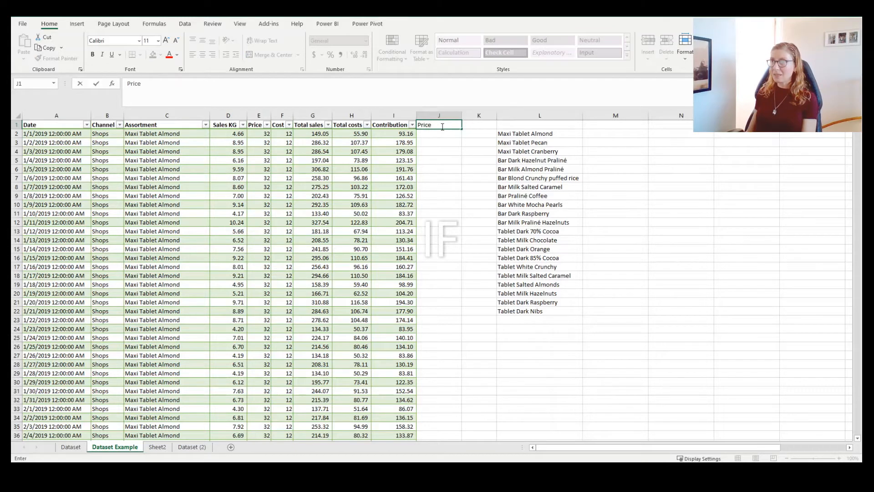
key(Return)
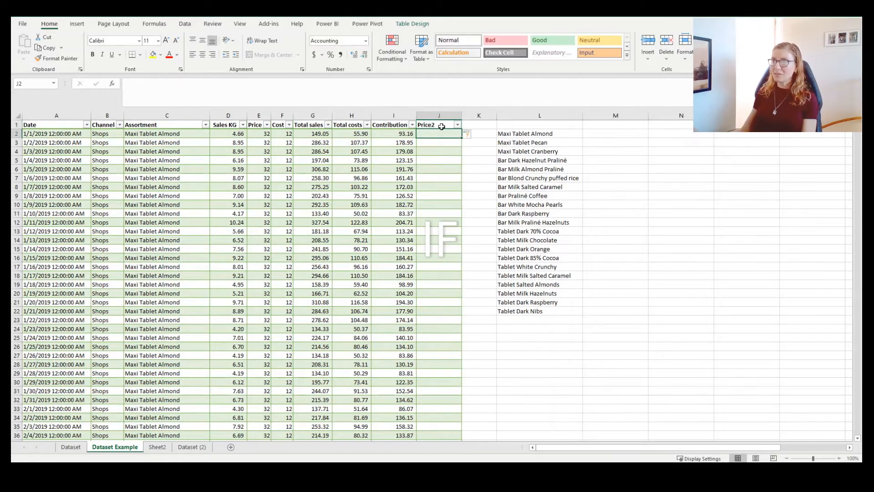
Step: Start an IF formula in J2 that tests whether the row's Price is greater than 30
click(274, 82)
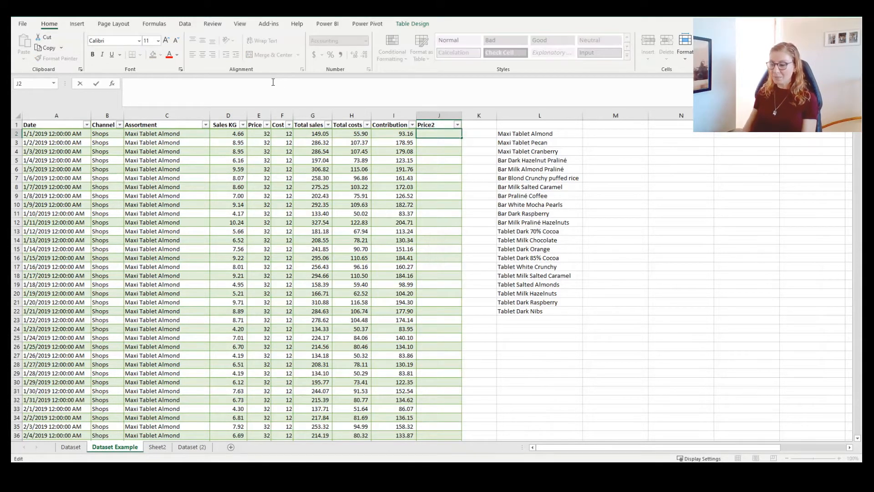
text(=)
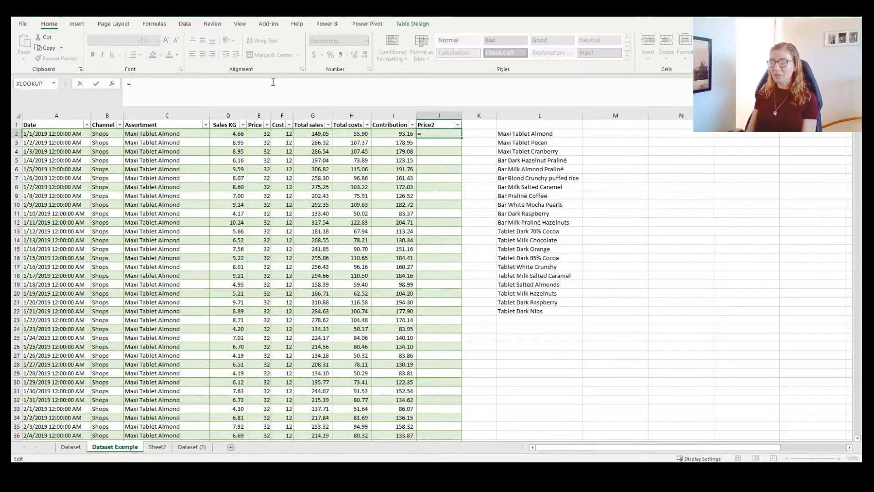
text(if)
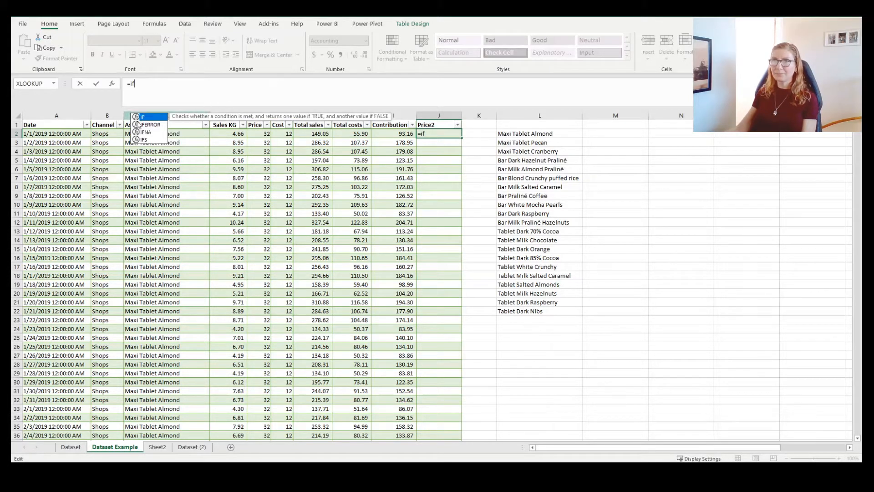
double_click(145, 118)
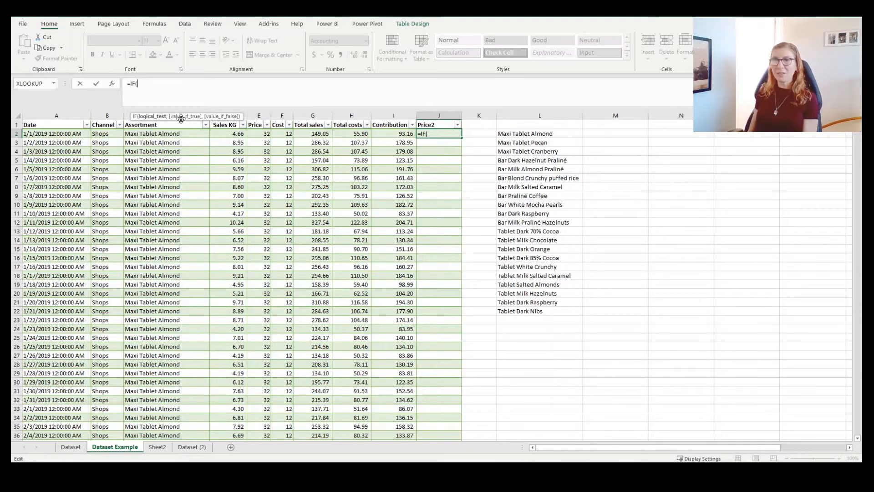
click(256, 133)
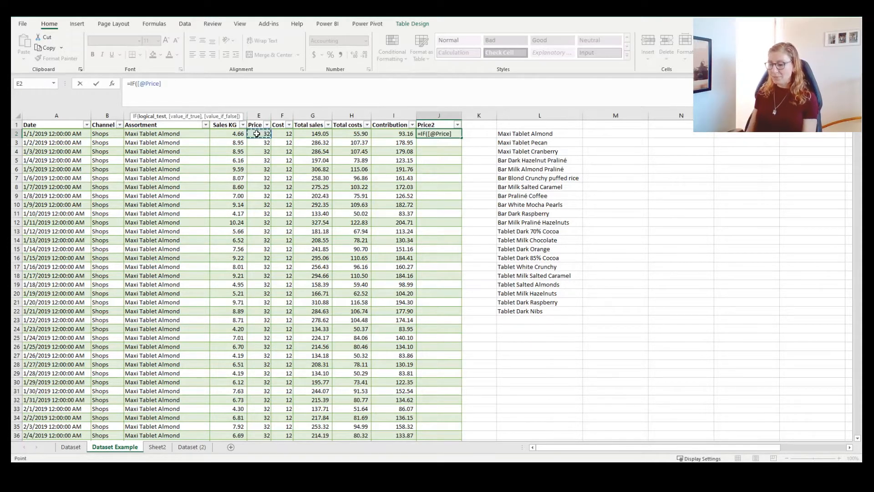
text(>)
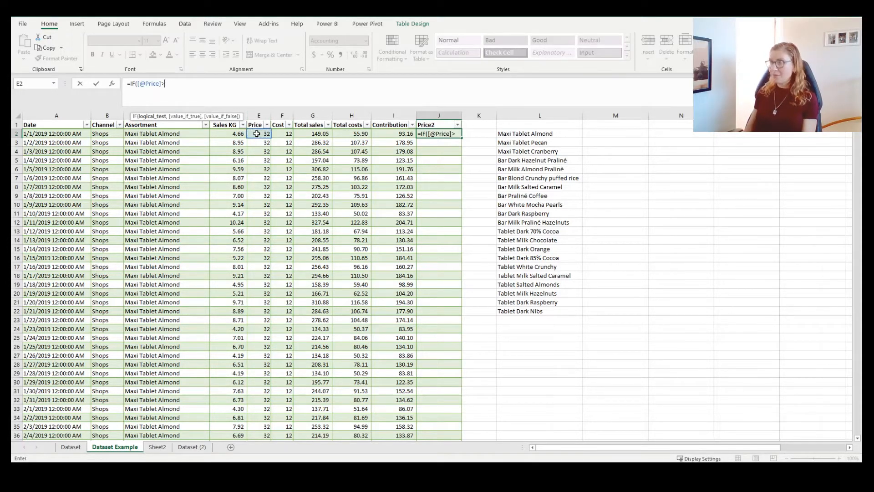
text(30,)
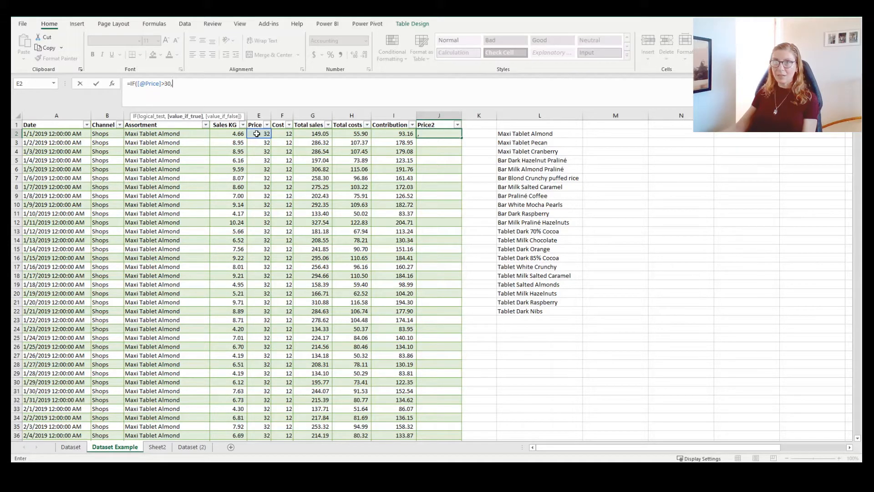
Step: Complete the J2 IF formula to return Price times 1.1 when true and the plain Price when false
click(257, 134)
text(*)
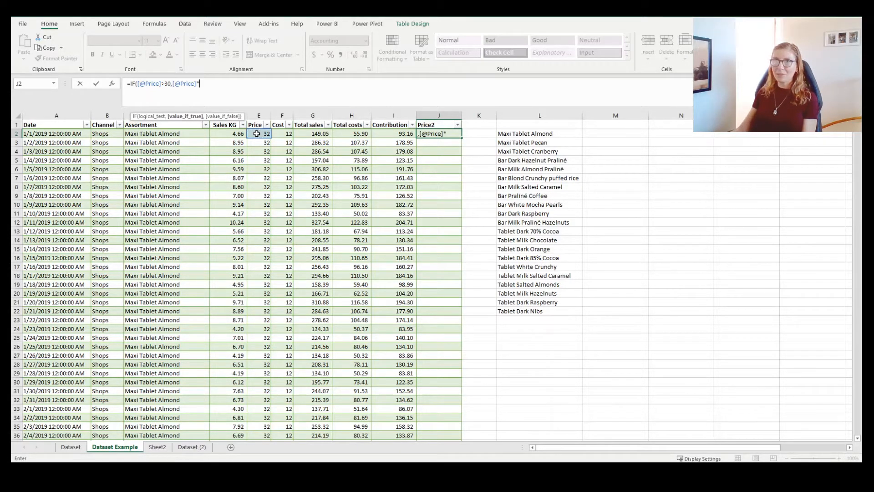
text(1.1)
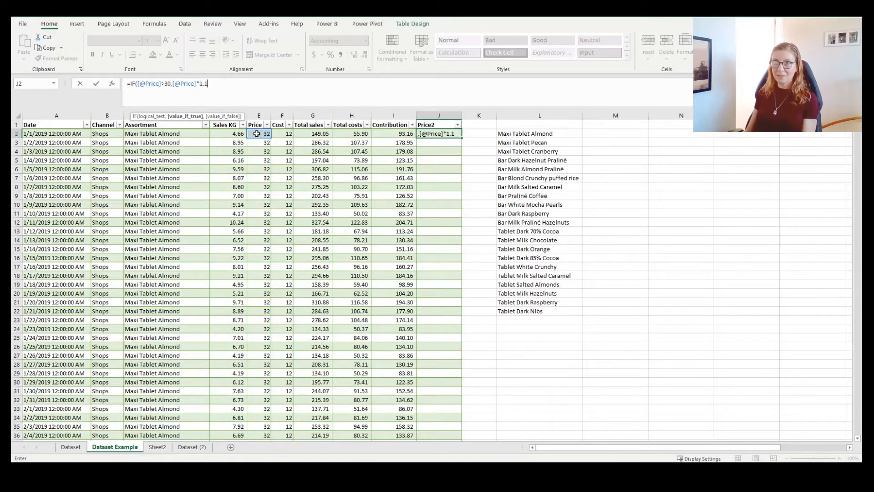
text(,)
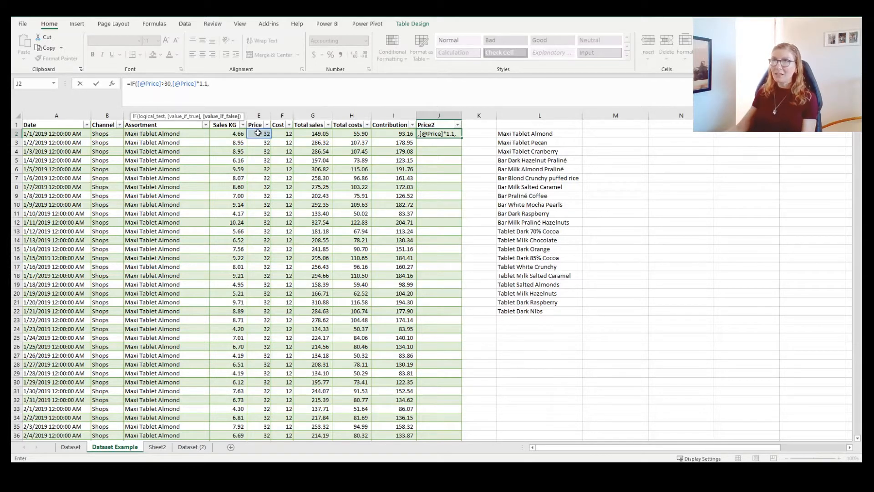
click(256, 133)
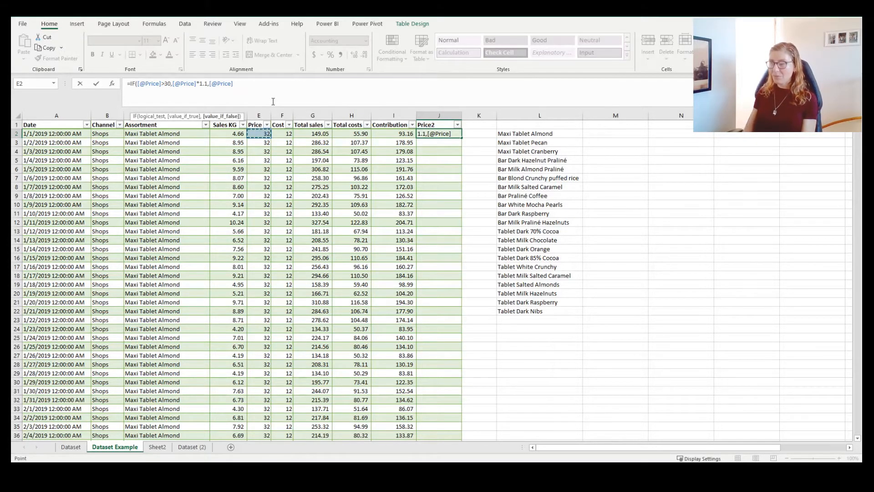
text())
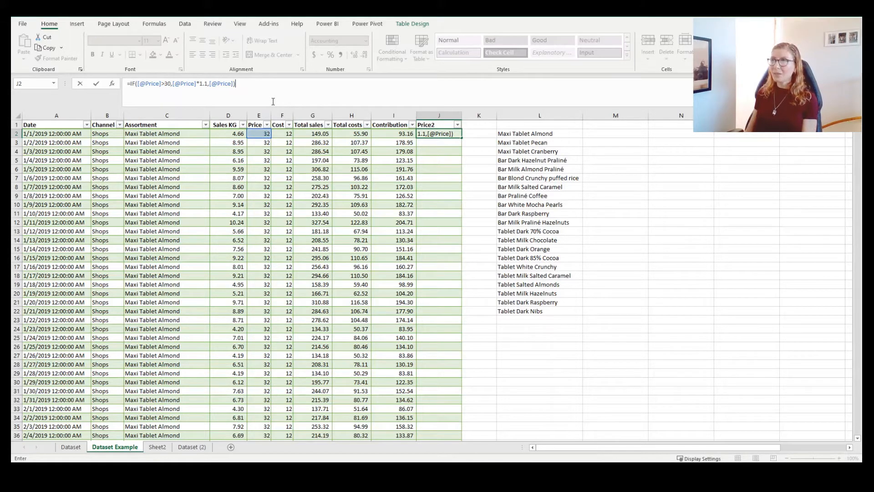
key(Return)
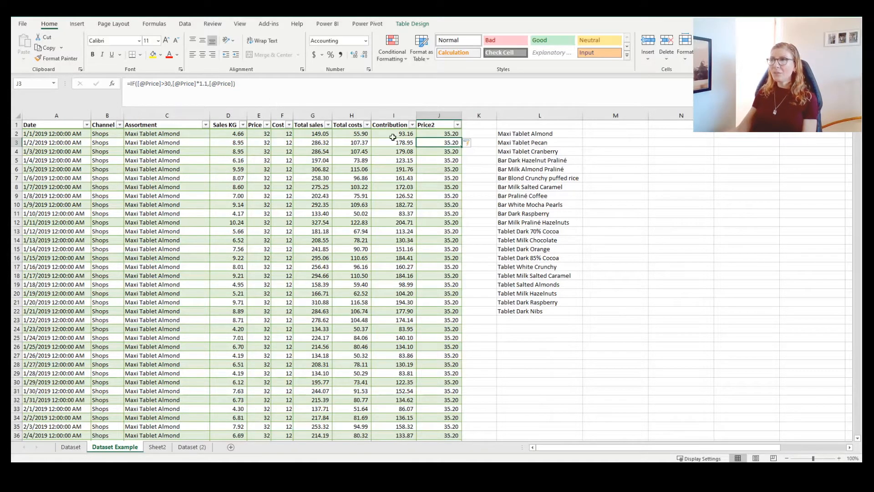
Step: Change the comparison in the J2 formula to greater than or equal to (>=) 30
click(431, 133)
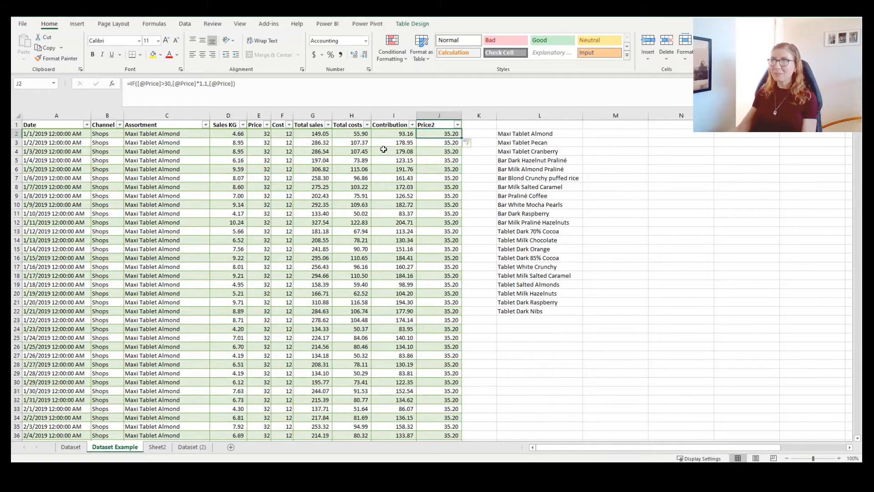
click(164, 84)
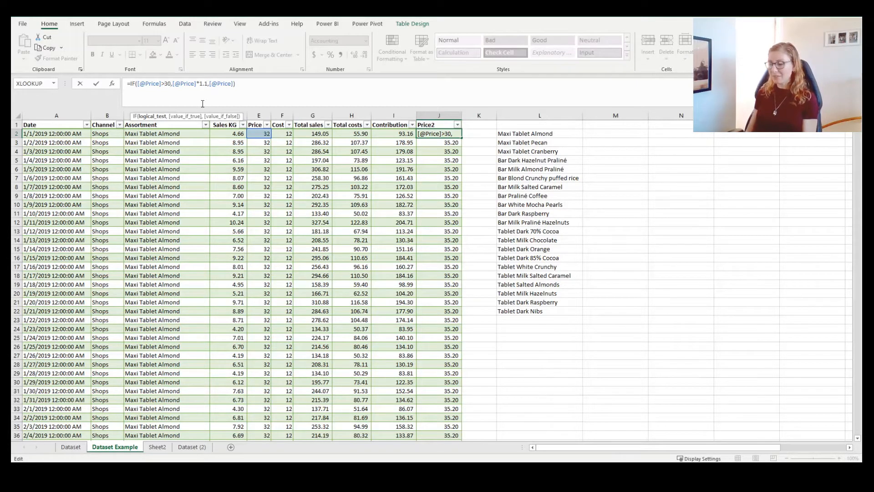
text(=)
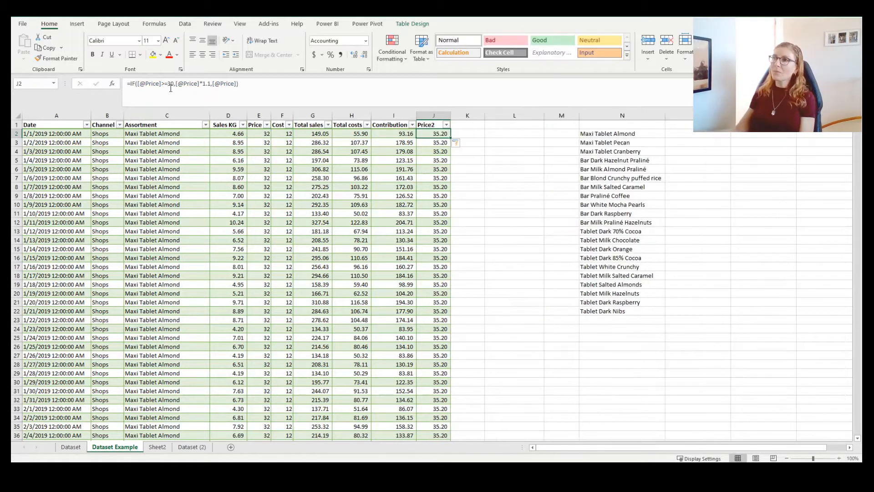
Step: Extend the Price2 header from J1 into K1 to add another price column to the table
click(432, 126)
drag(452, 129, 478, 132)
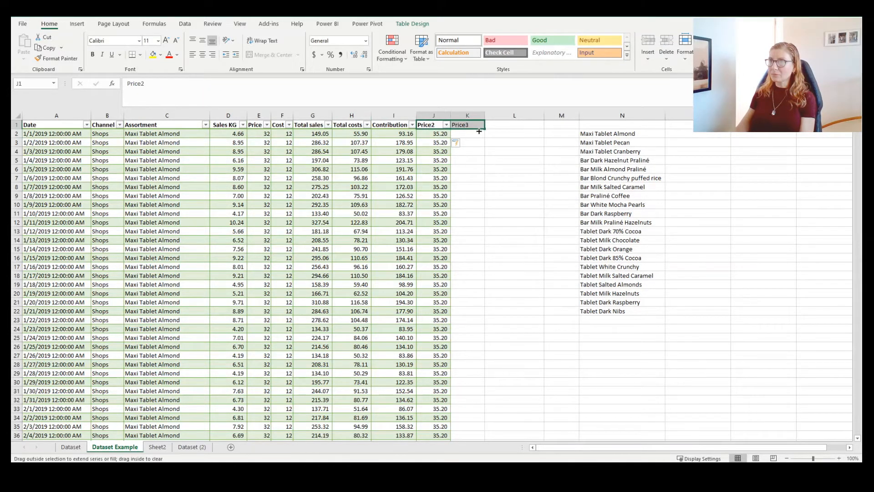
click(461, 134)
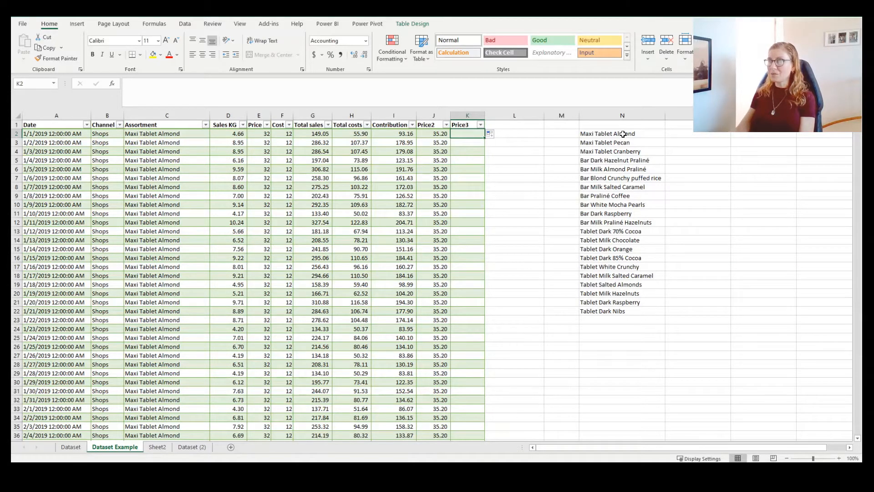
Step: Start an IF formula in K2 testing whether the row's Assortment equals the absolute reference $N$6, Bar Milk Almond Praliné
drag(622, 133, 614, 314)
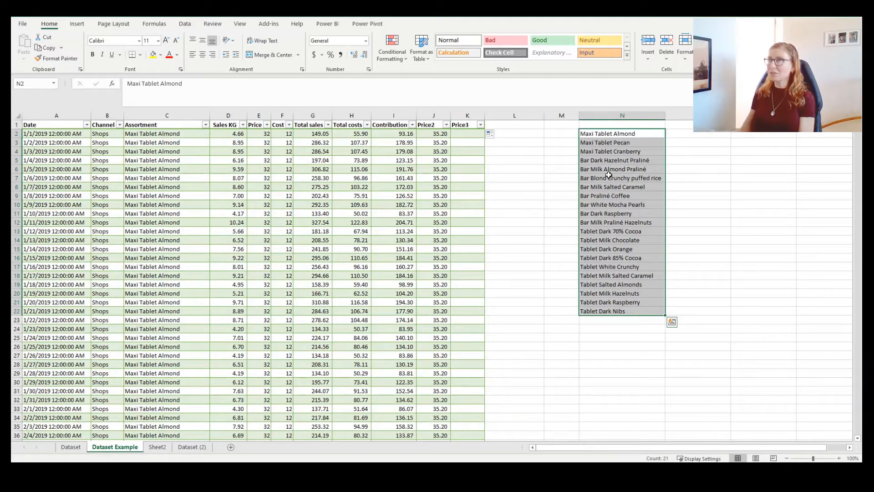
click(471, 134)
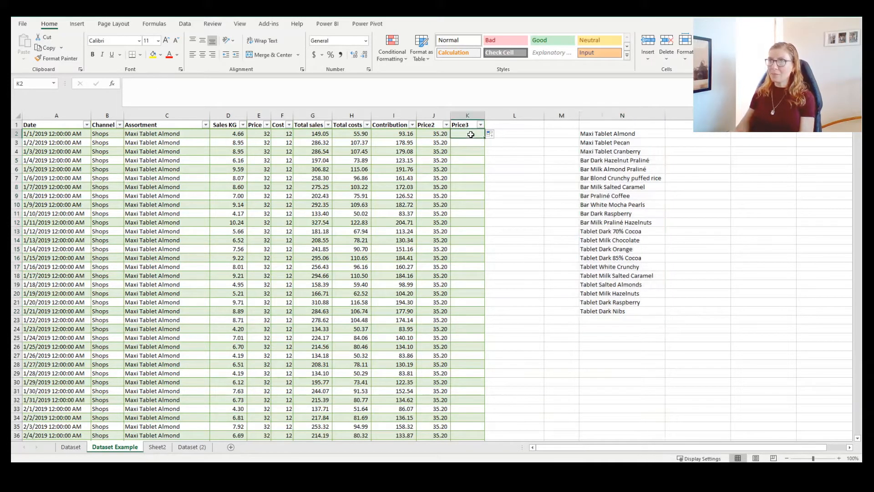
click(249, 94)
text(=if)
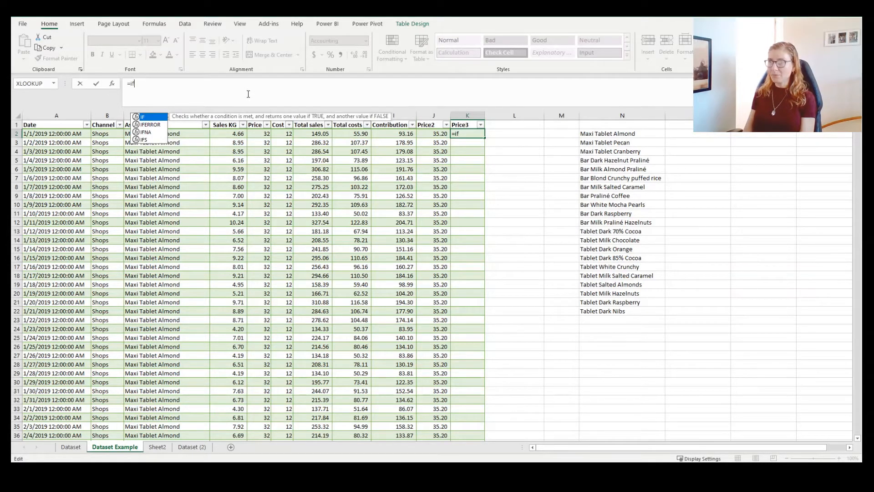
text(()
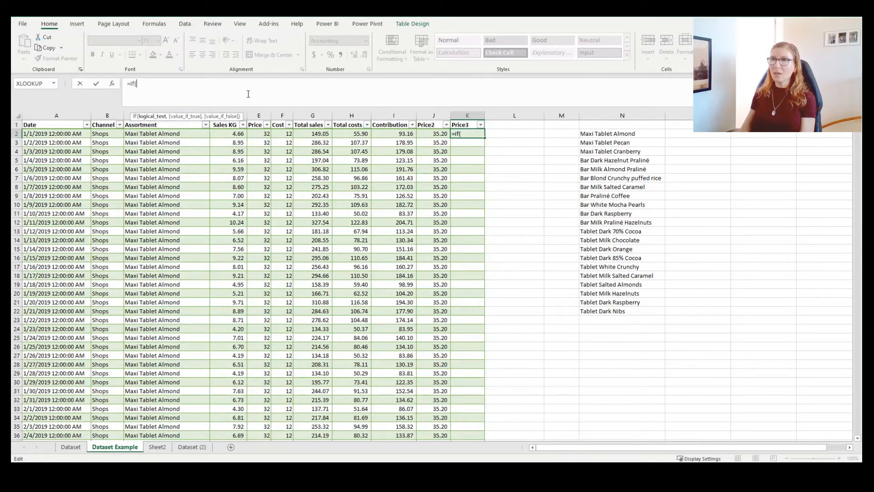
click(165, 134)
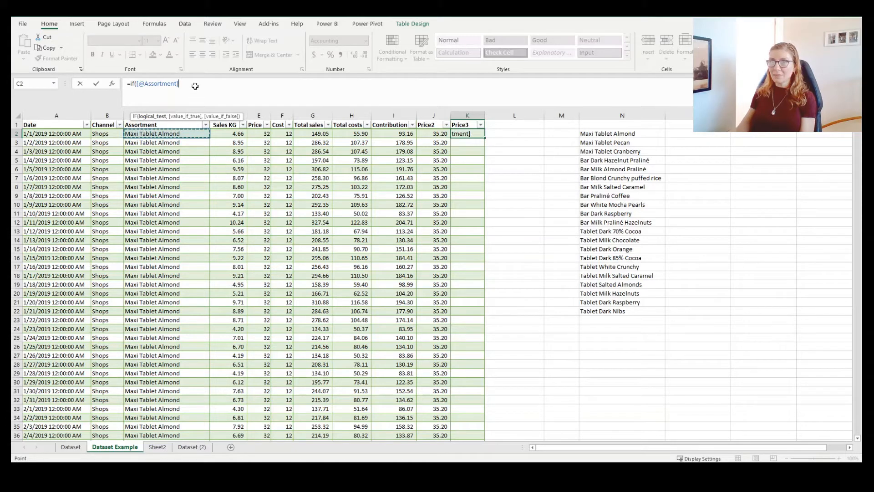
text(=)
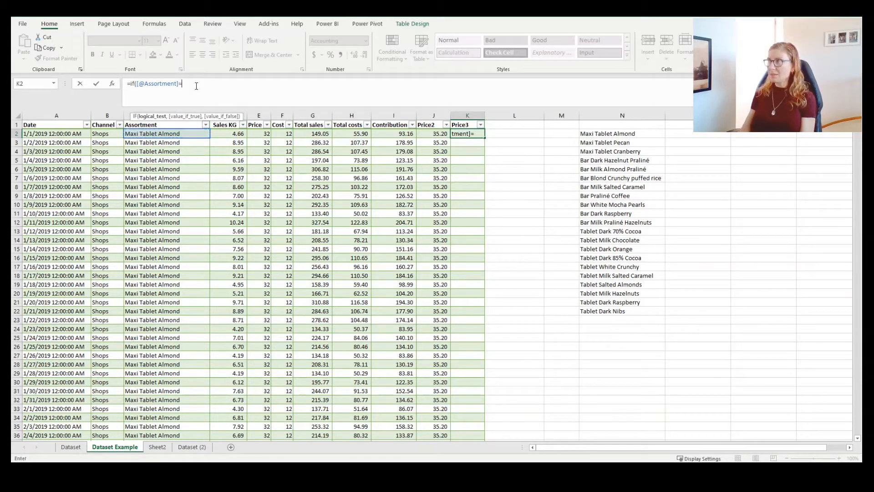
click(601, 170)
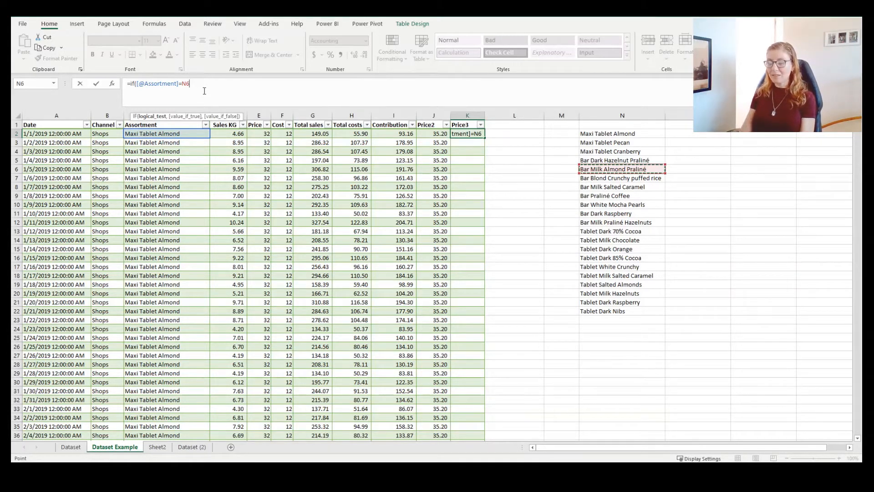
key(F4)
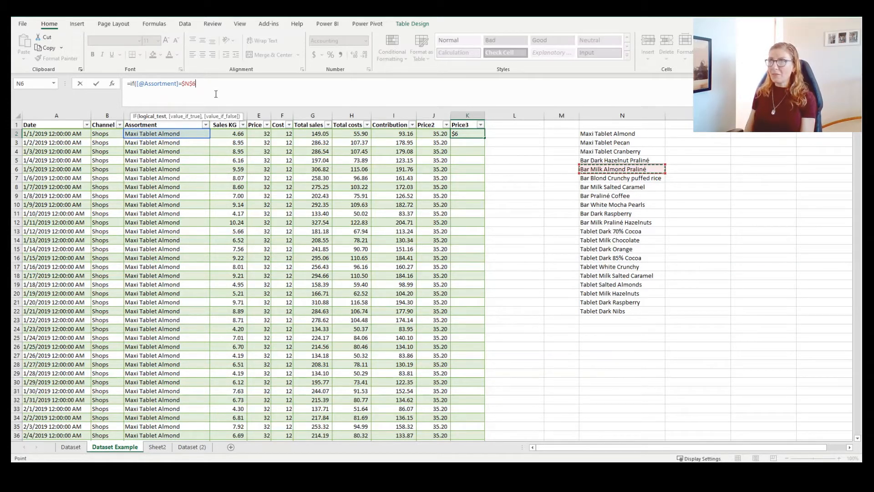
text(,)
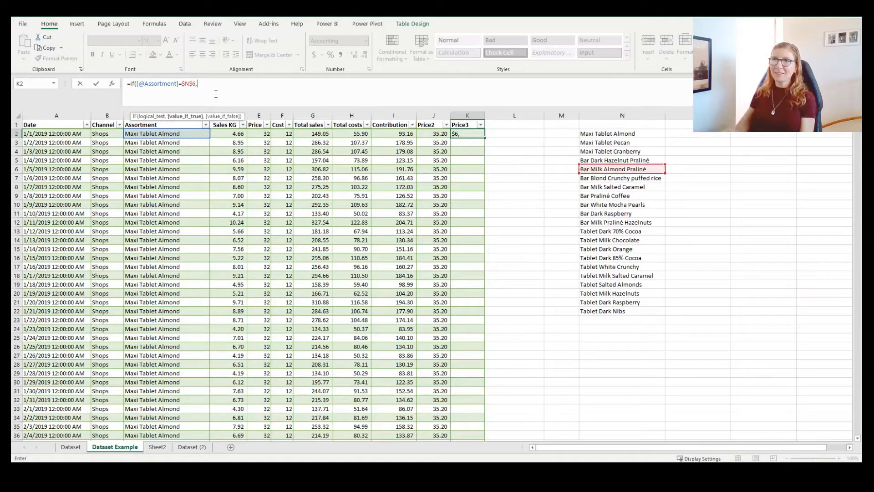
Step: Complete the K2 IF formula to return Price times 1.2 when true and Price times 1.05 when false
click(258, 133)
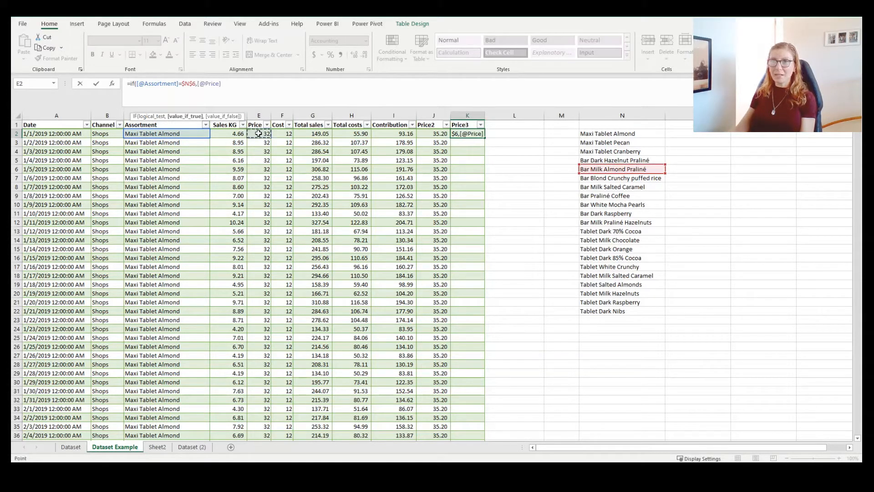
text(*)
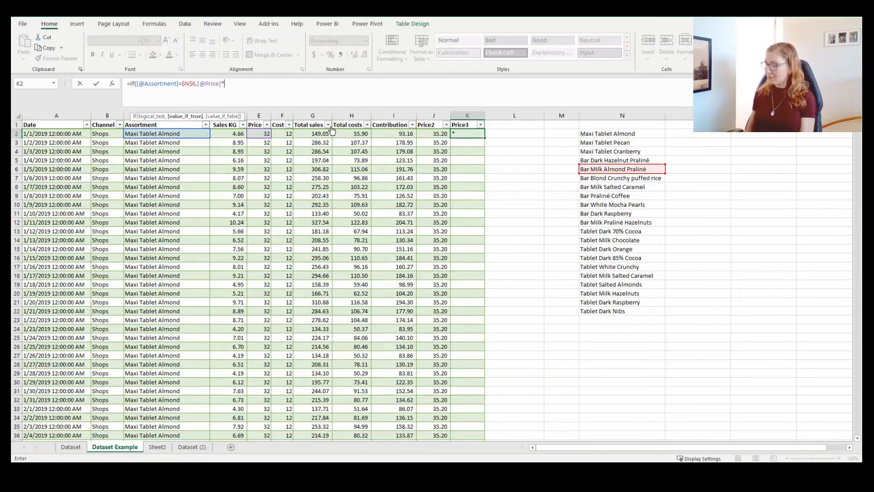
text(1.)
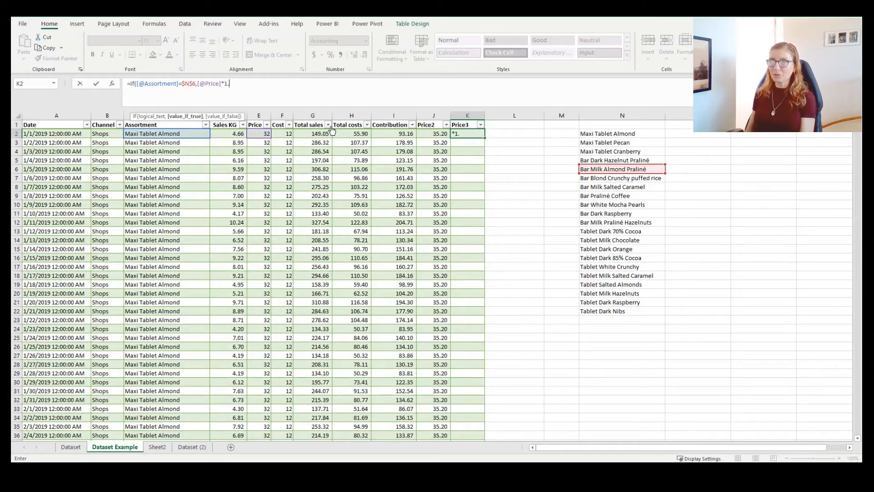
text(2,)
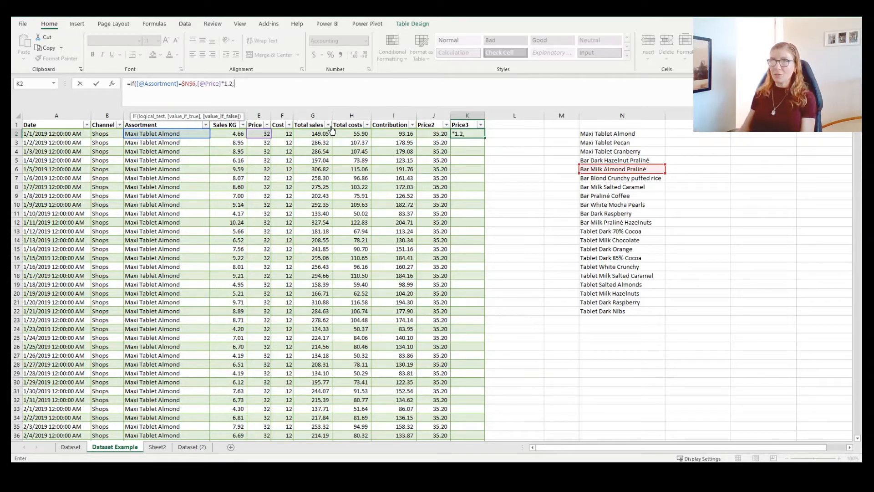
click(261, 135)
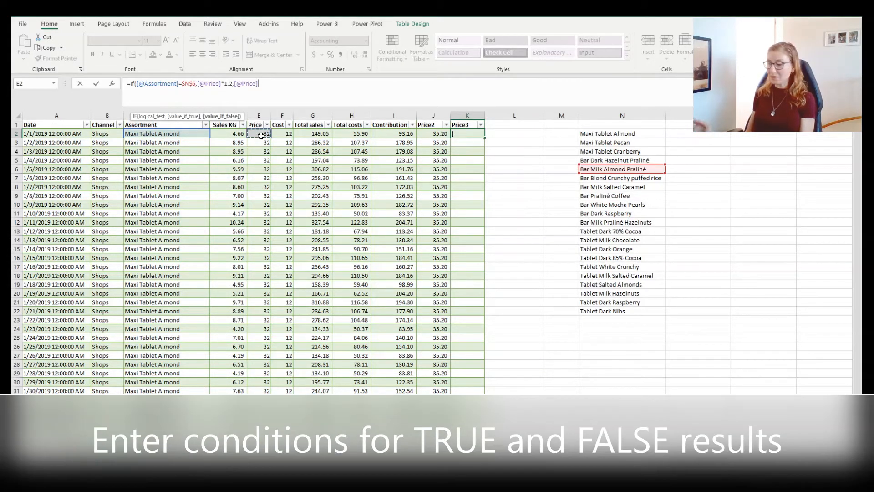
text(*)
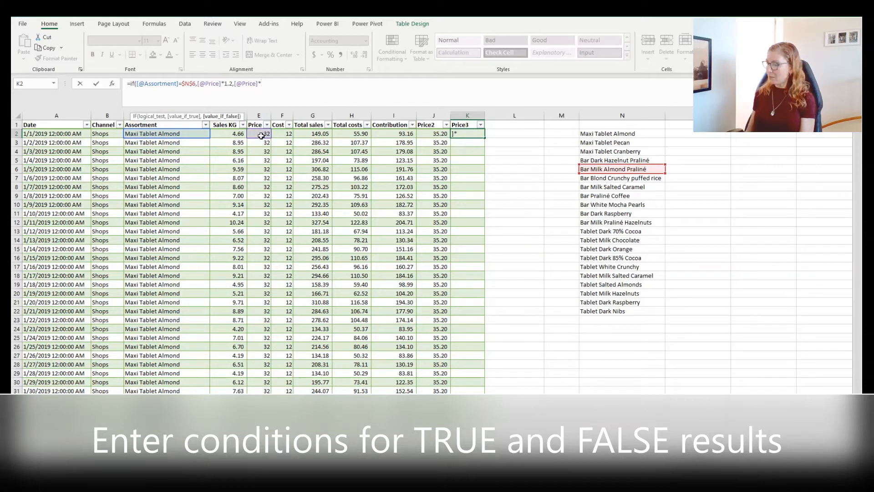
text(1.05)
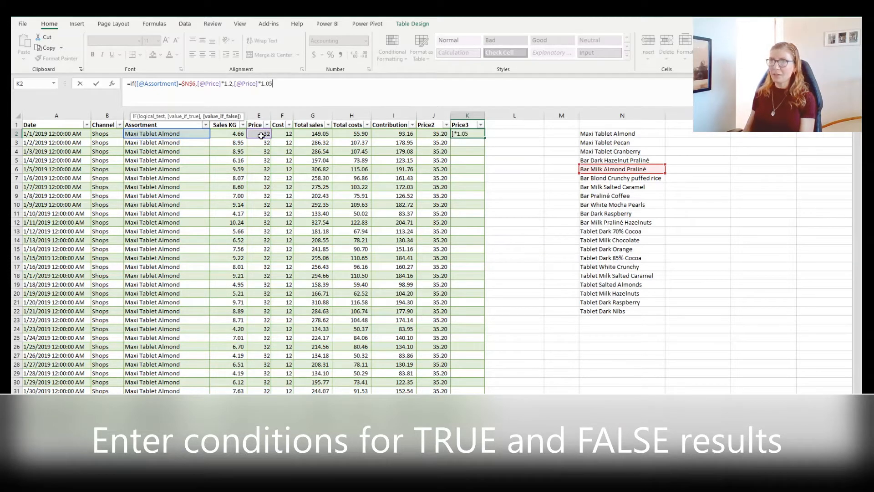
text())
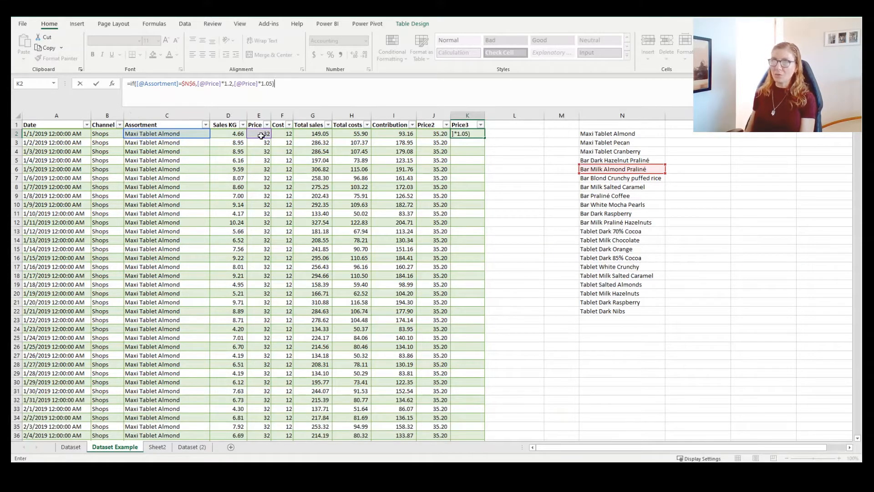
key(Return)
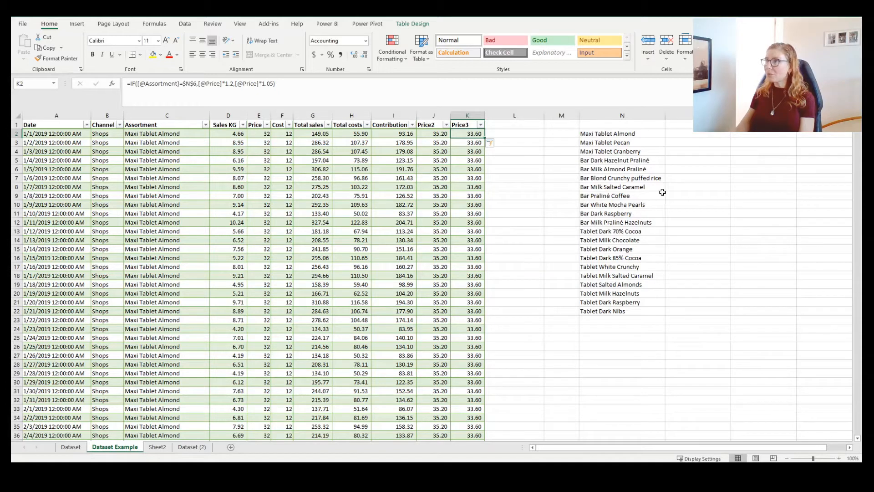
Step: Filter the table's Assortment column to show only Bar Milk Almond Praliné
click(635, 170)
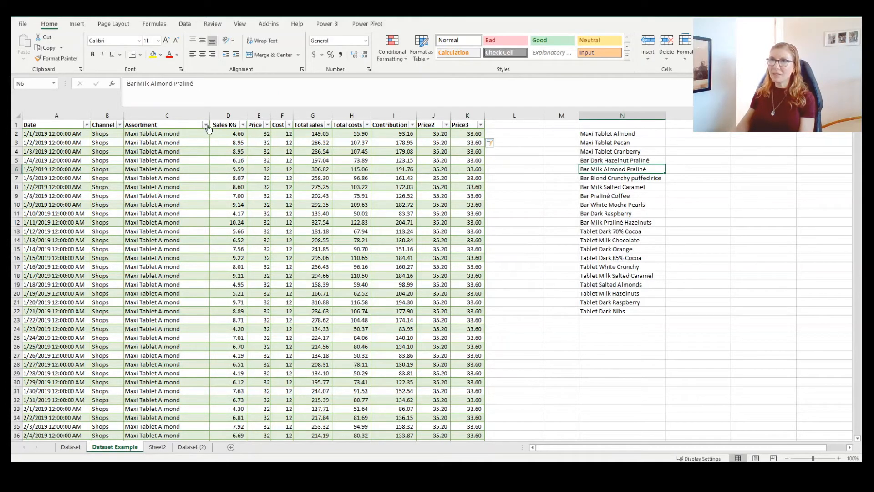
click(205, 125)
click(119, 229)
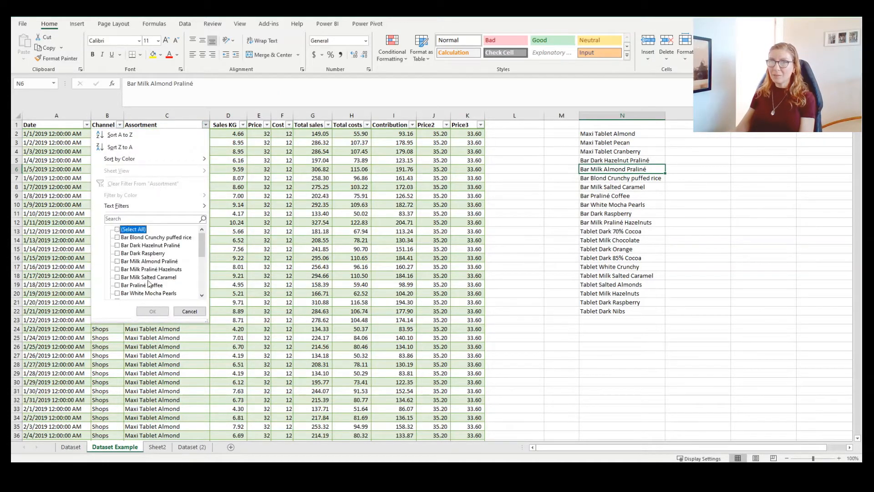
click(118, 261)
click(153, 311)
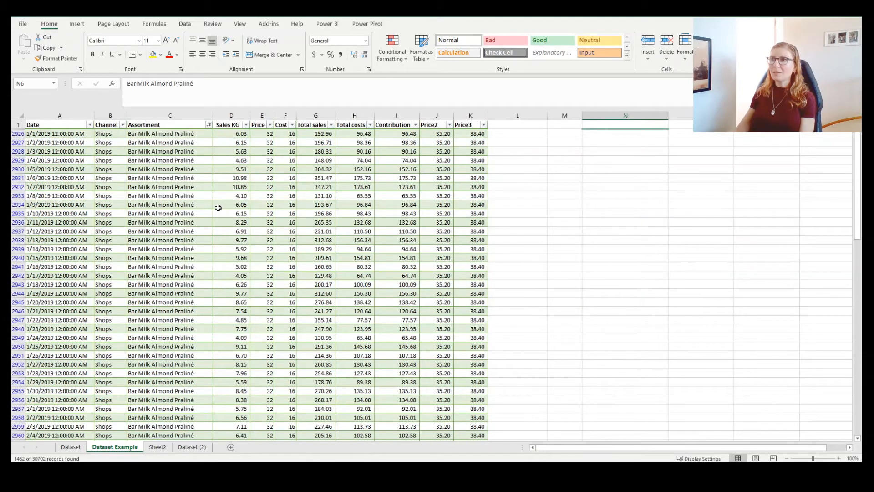
Step: Check the Price2 and Price3 formulas in the filtered rows and clear the Assortment filter
click(438, 142)
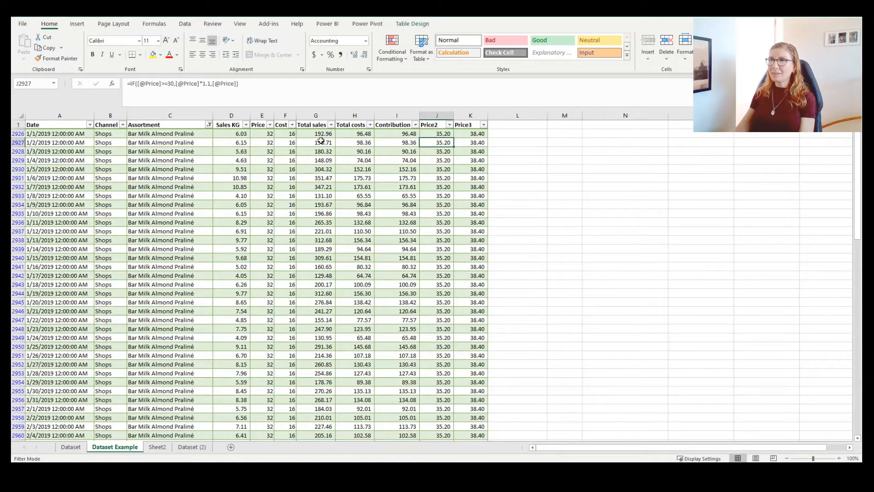
click(435, 133)
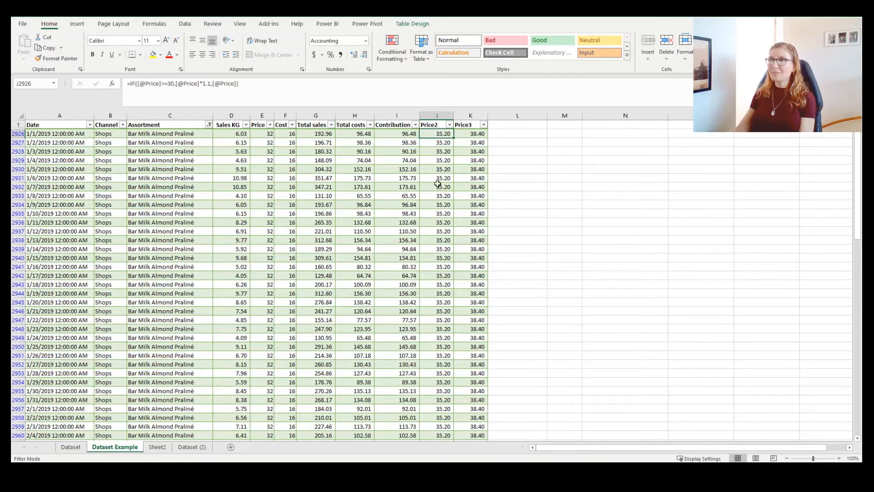
click(473, 134)
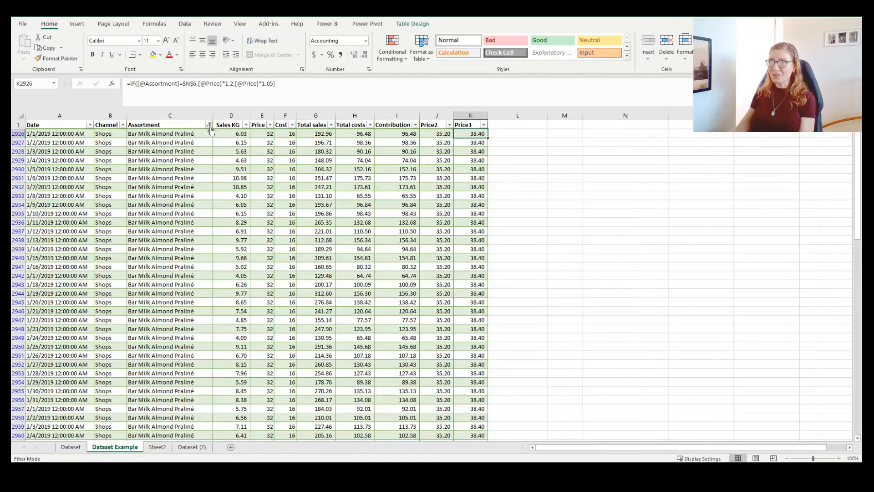
click(187, 135)
click(321, 150)
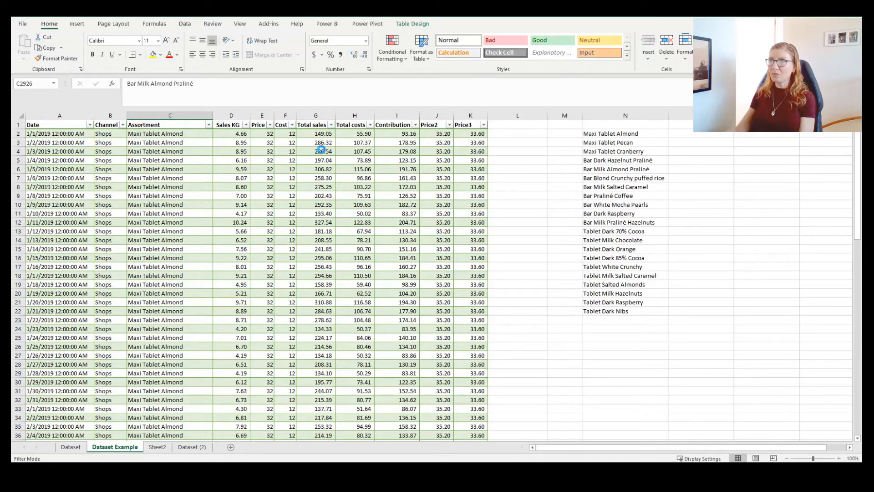
click(468, 135)
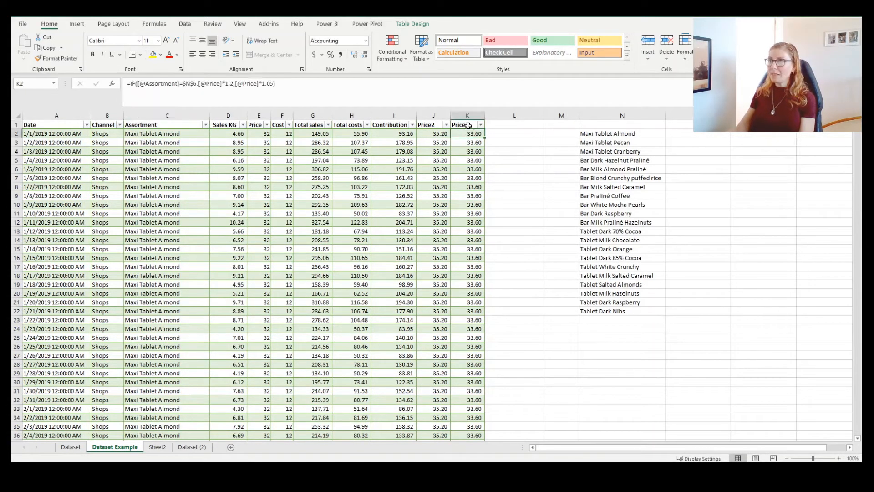
Step: Add a new table column by entering the header Cost2 in L1
click(468, 124)
click(498, 124)
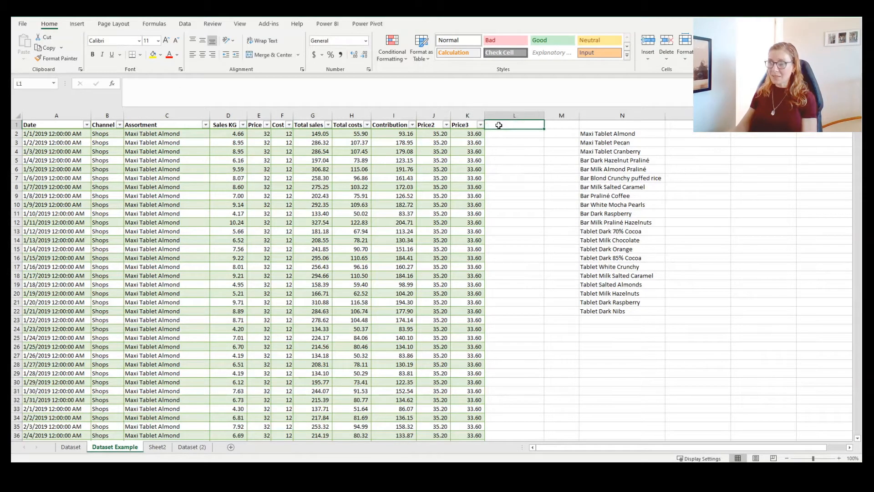
text(Cost2)
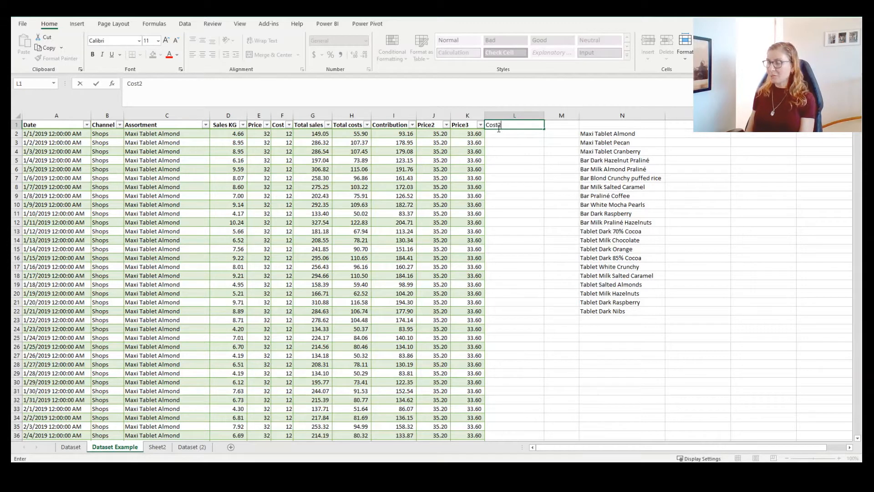
key(Return)
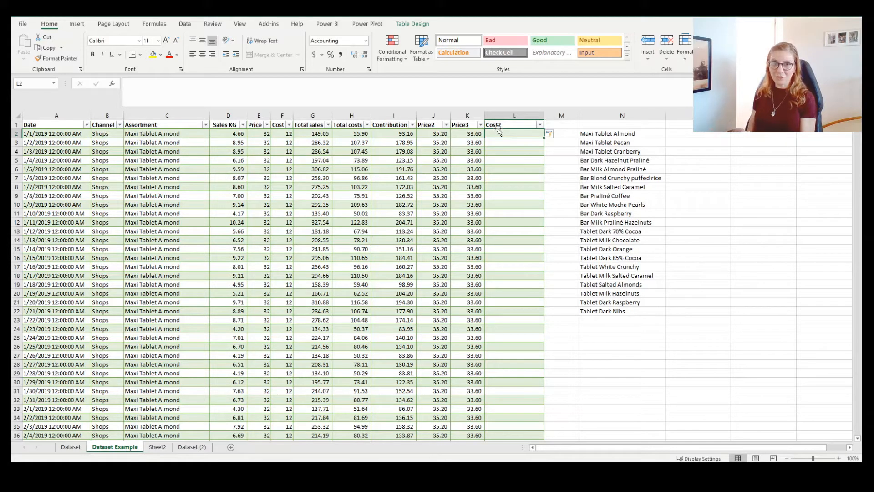
Step: Start an IF formula in L2 testing whether the row's Cost is greater than or equal to 16
click(175, 87)
text(=i)
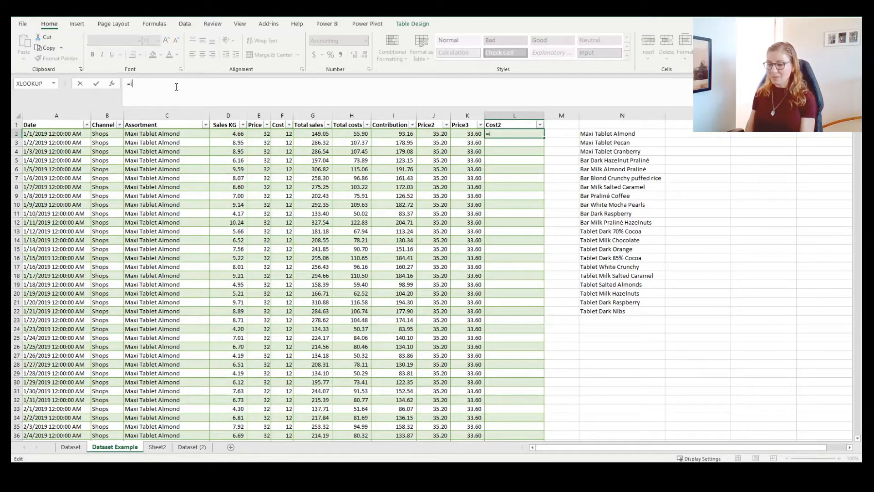
text(f()
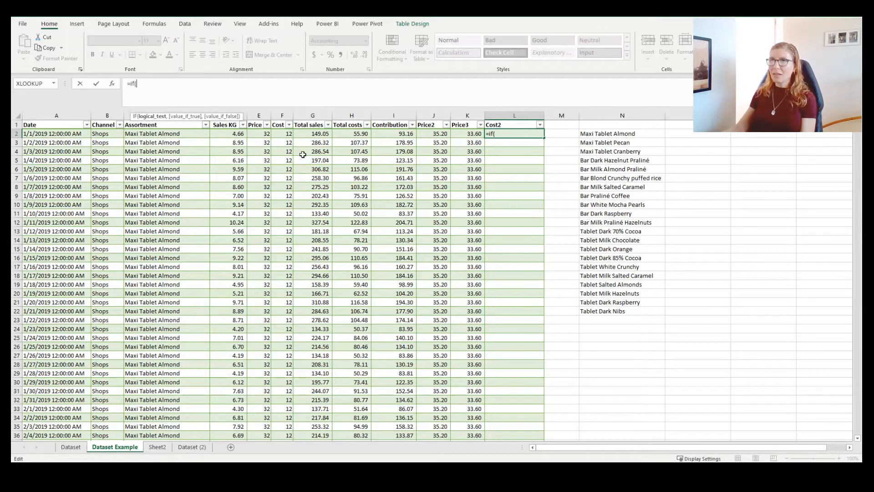
click(279, 133)
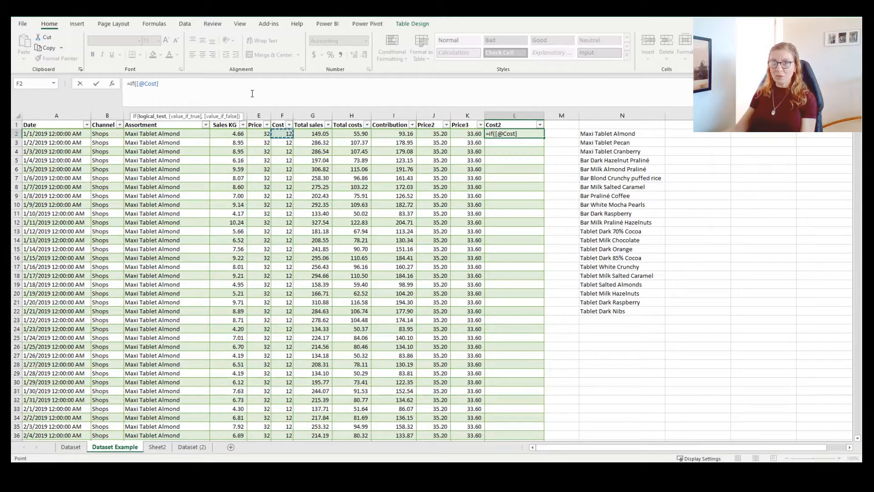
text(.)
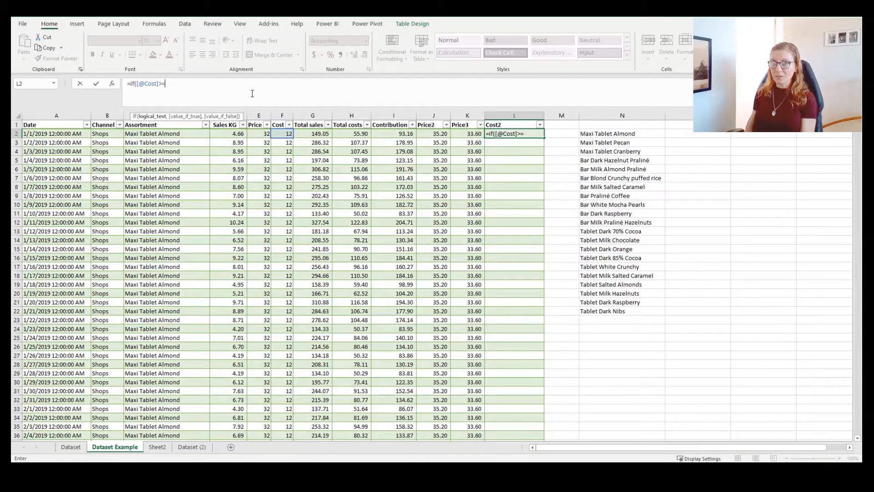
text(=16)
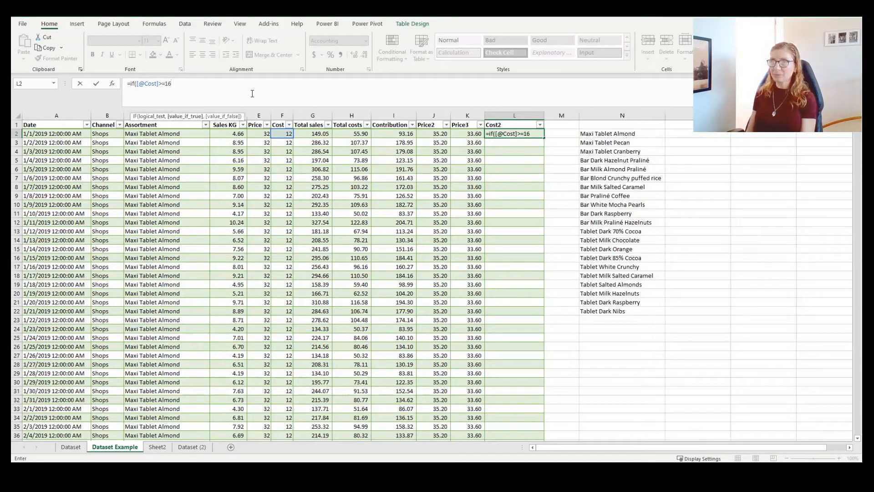
text(,)
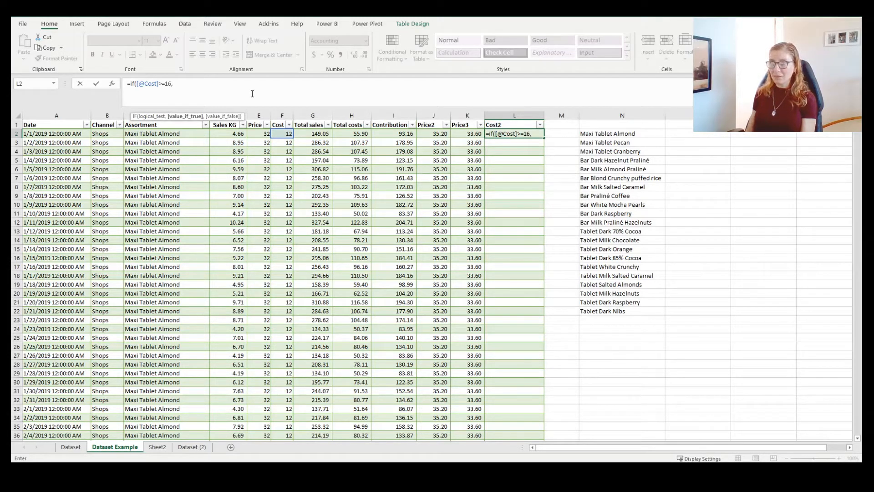
Step: Complete the L2 formula to return the text "high" when true and "low" when false
text("",)
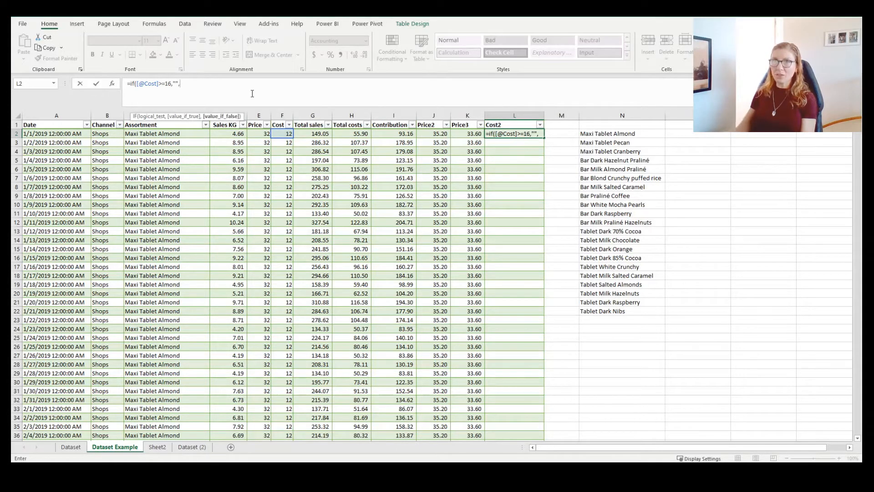
click(175, 84)
text(high)
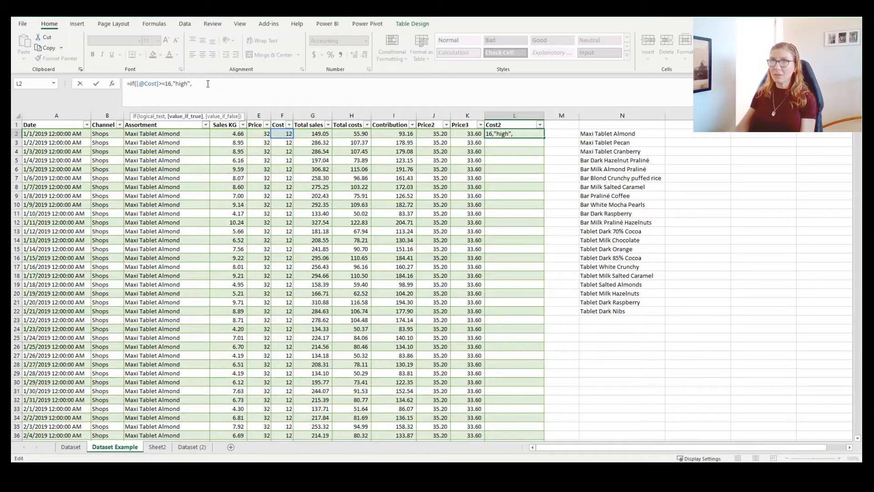
click(210, 83)
text("")
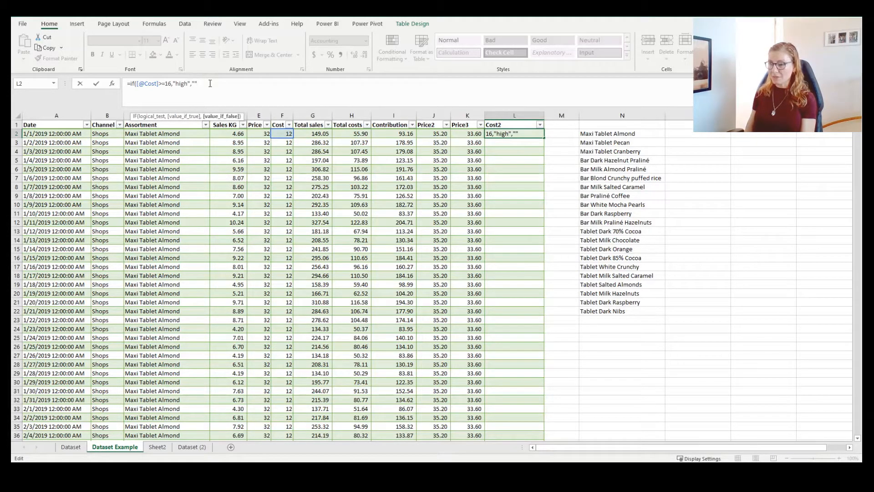
text())
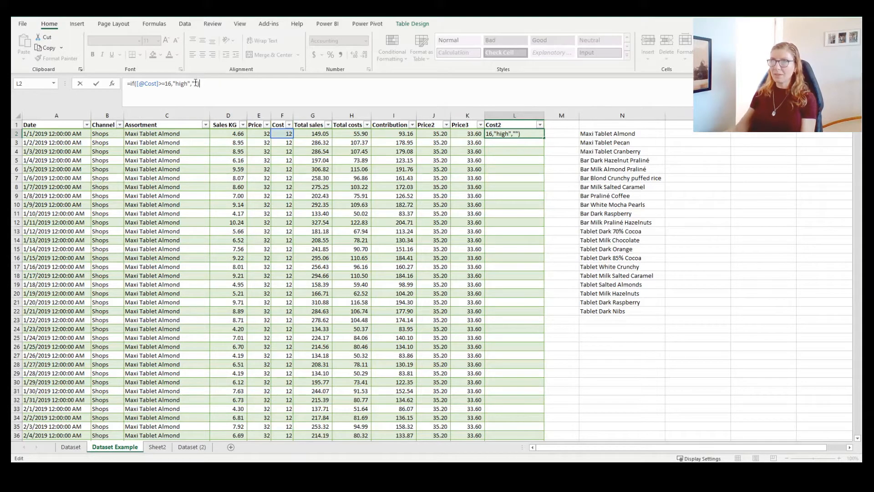
click(196, 83)
text(low)
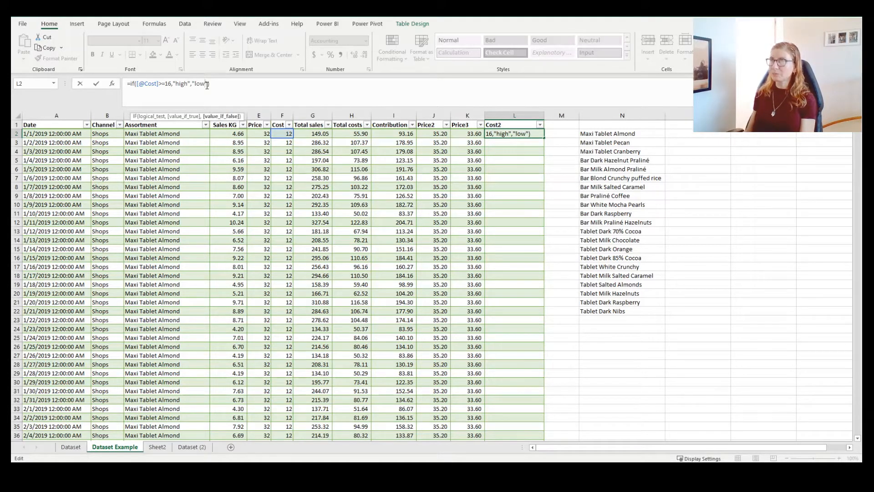
key(Return)
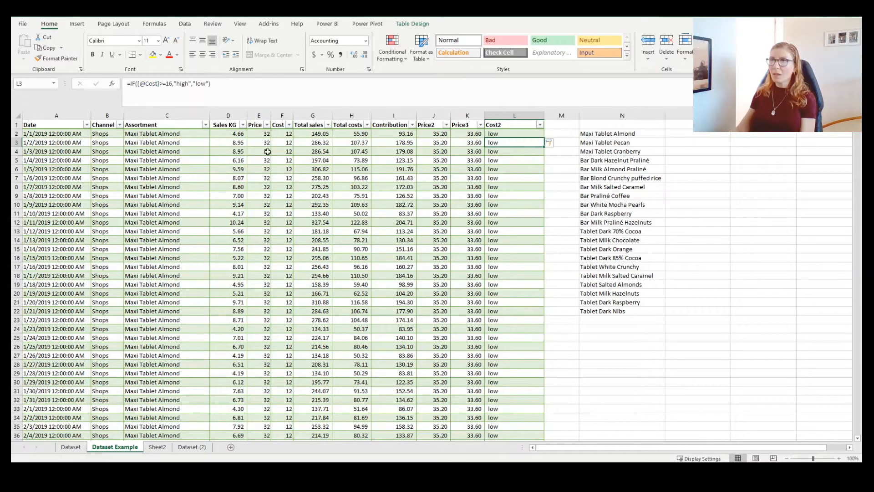
Step: Filter the table to rows with Cost values 16 and 17 and check the Cost2 formula in a filtered row
click(282, 133)
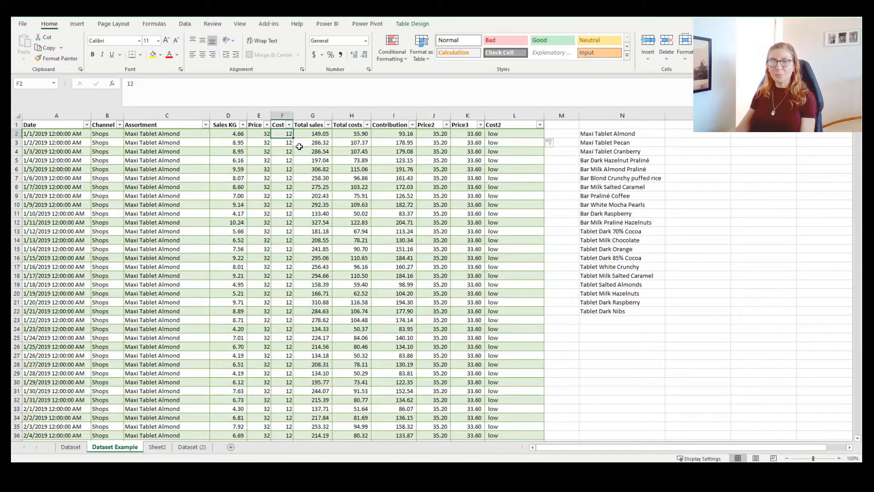
click(289, 125)
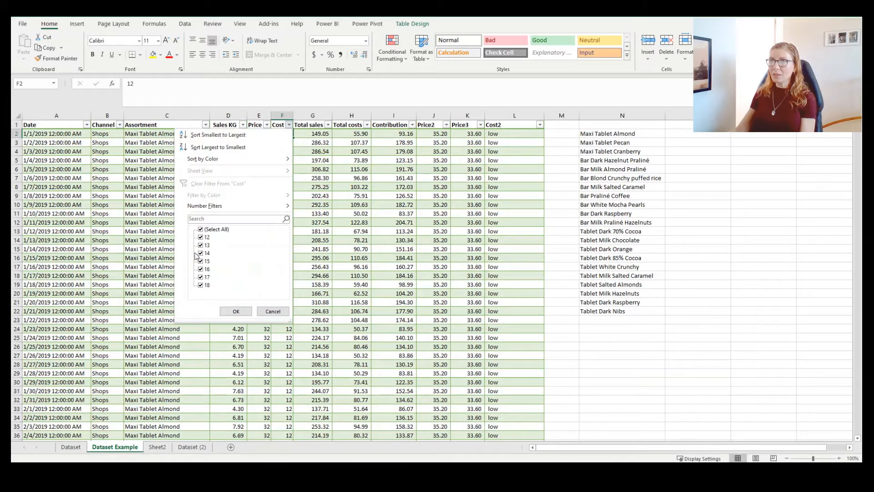
click(200, 229)
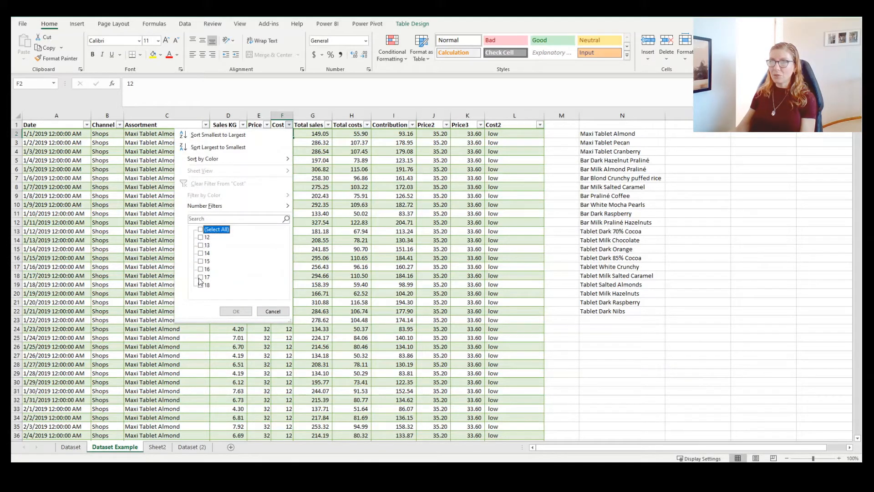
click(201, 277)
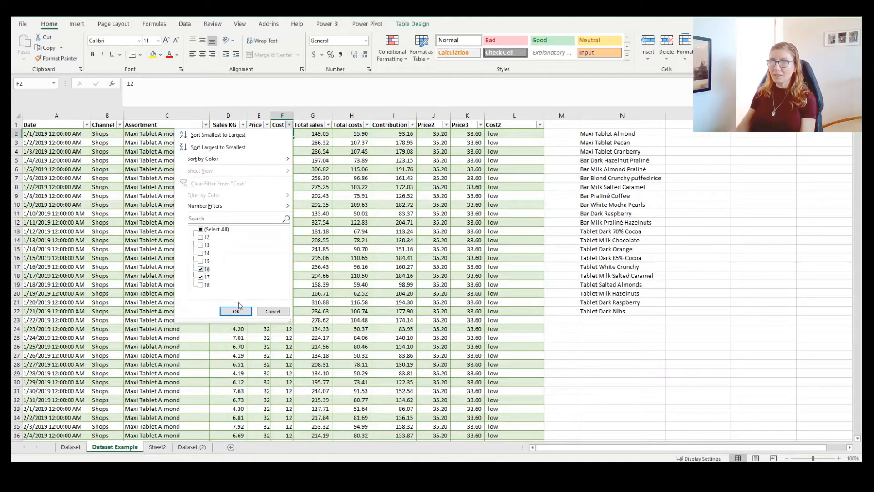
click(243, 312)
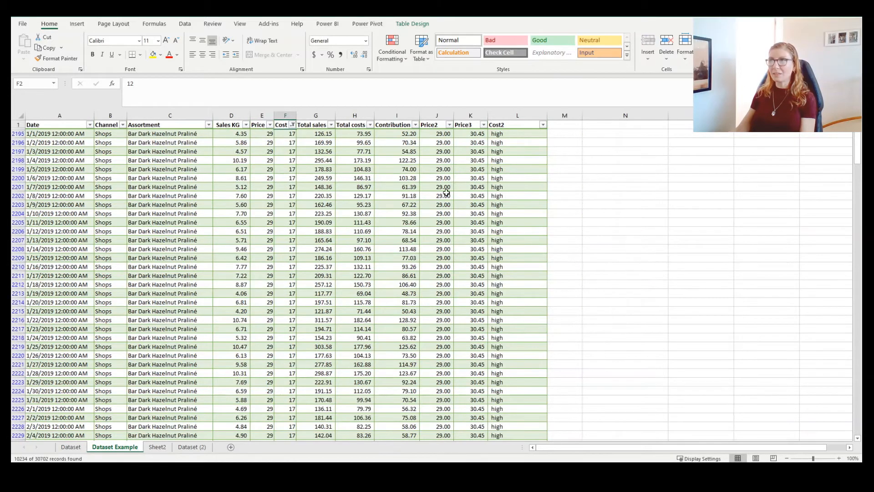
click(510, 178)
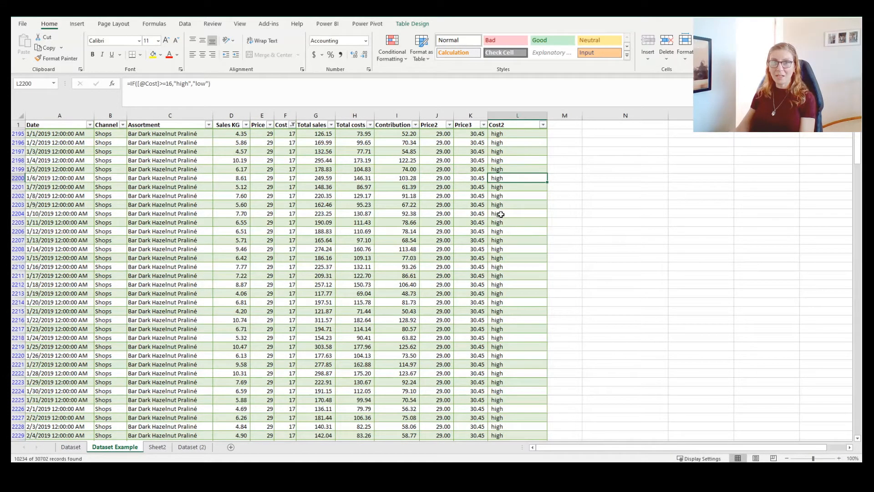
Step: Clear the Cost filter and review the Cost2 formula in L2 and L4
click(279, 135)
key(alt+a)
key(c)
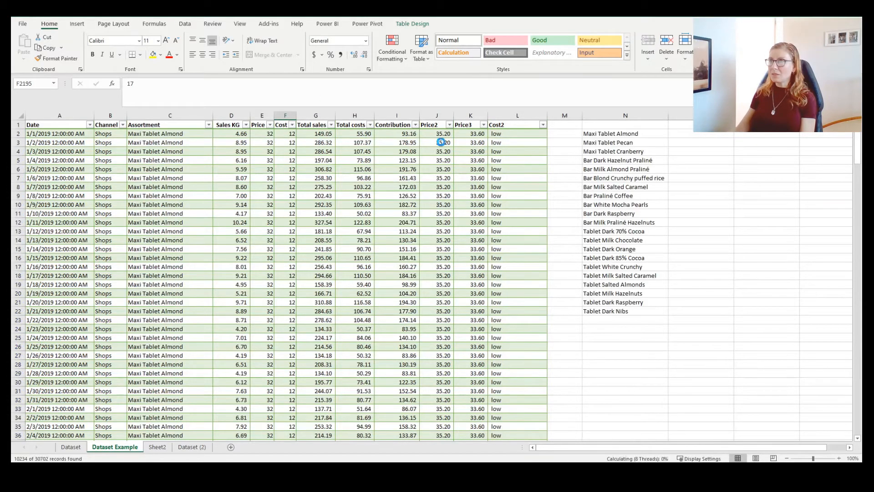
click(506, 133)
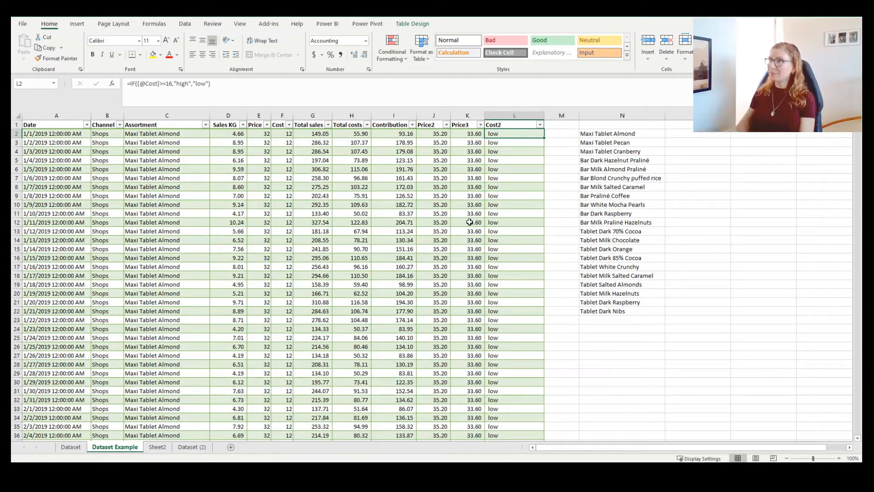
click(502, 153)
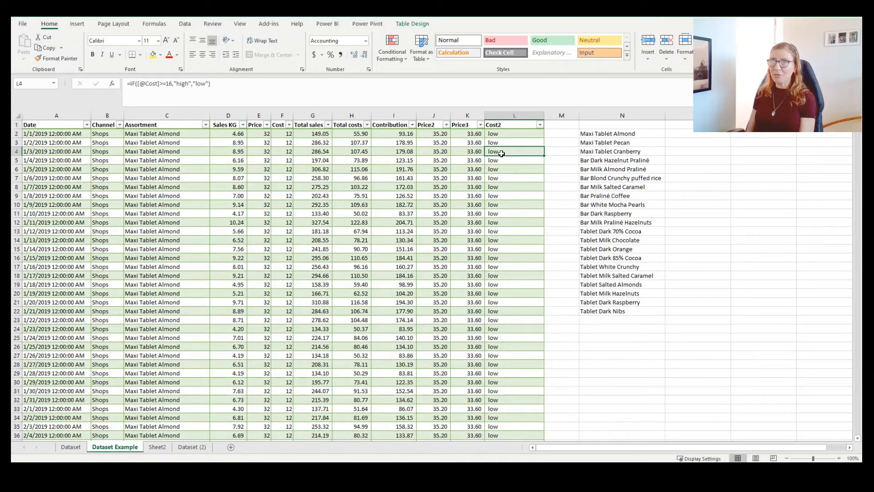
Step: Add a new table column by entering the header Price3 in M1
click(559, 123)
text(Pr)
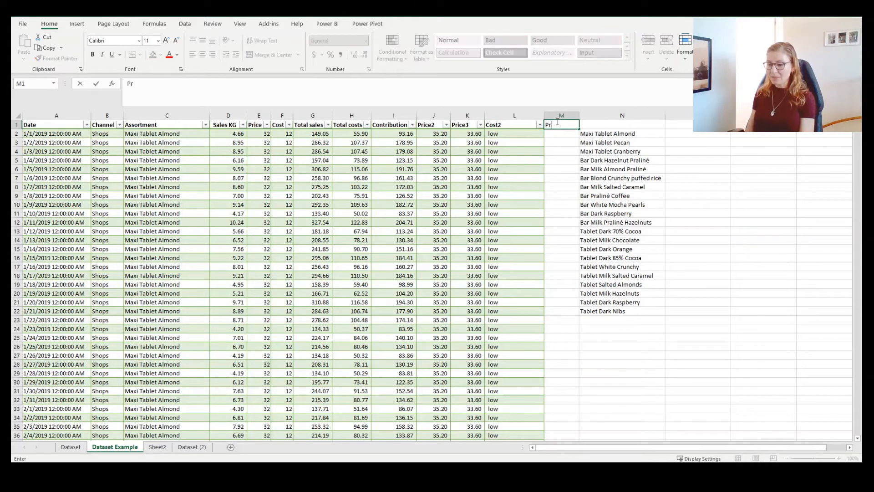
text(ice3)
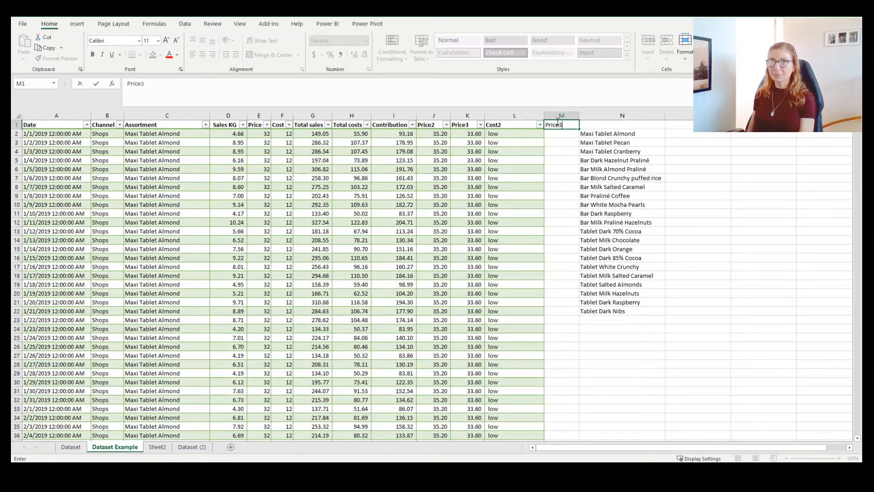
key(Return)
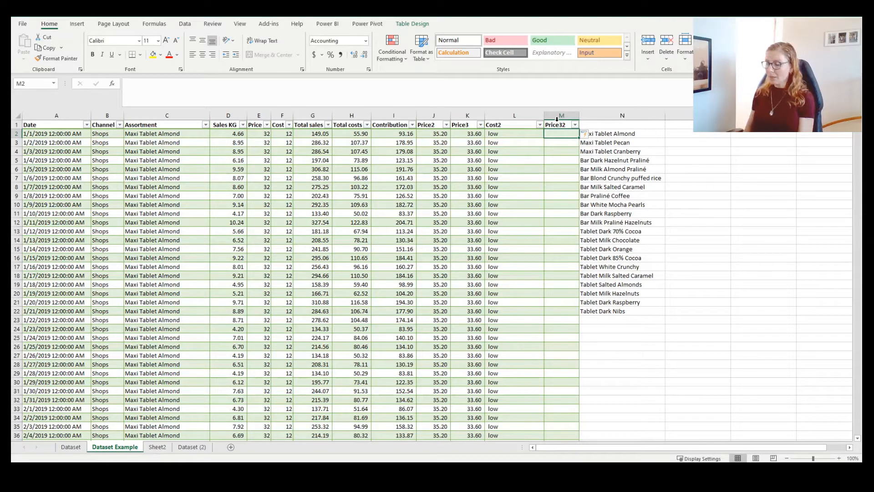
Step: Start an IF formula in M2 with an AND test for the row's Price being less than 32 and greater than 29
text(=if()
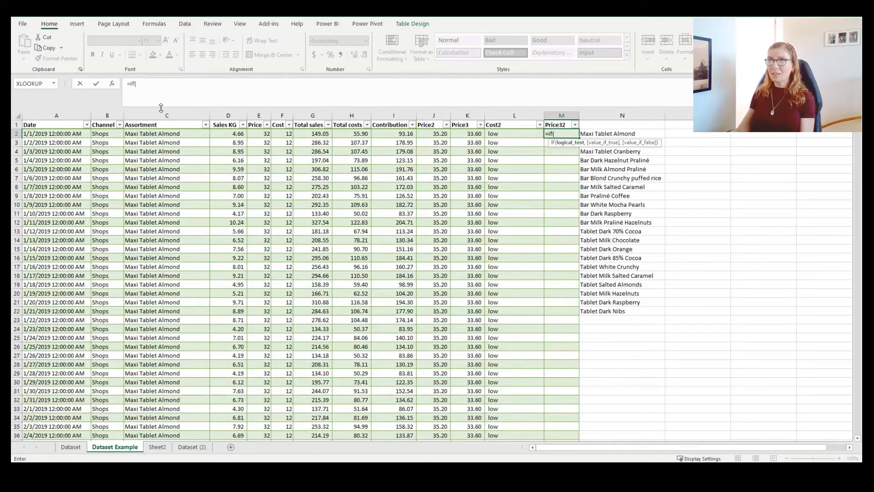
click(152, 86)
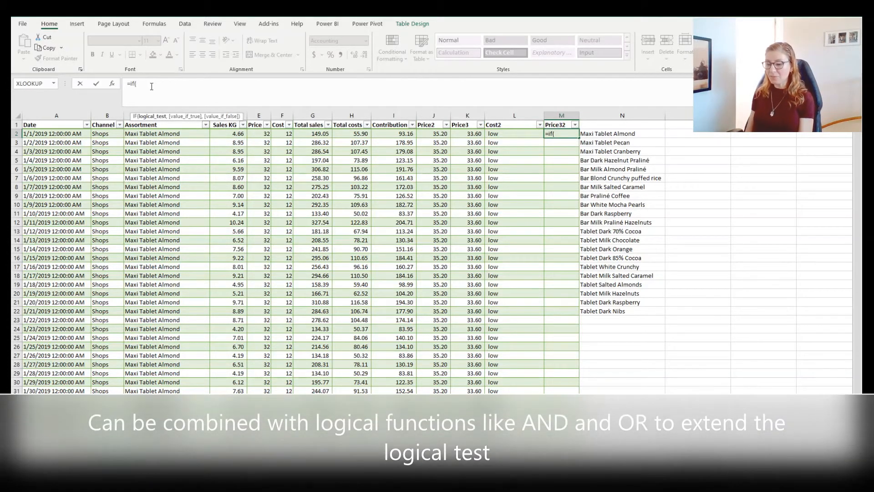
text(and()
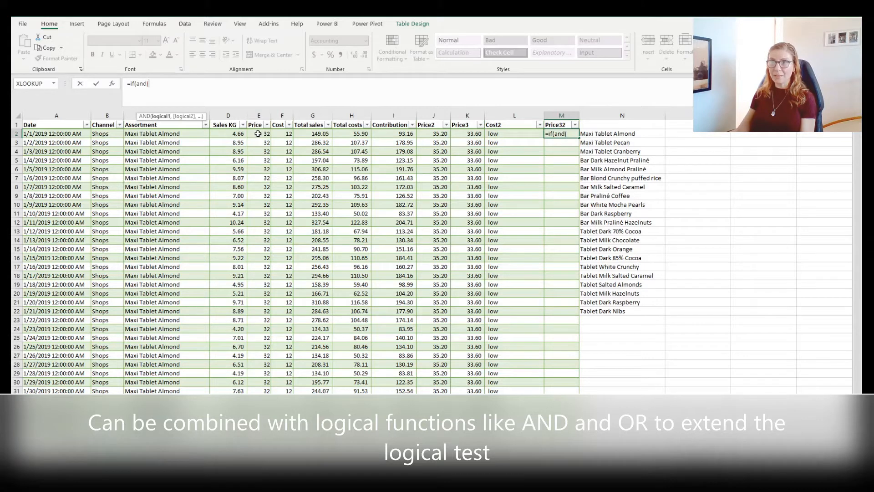
click(258, 134)
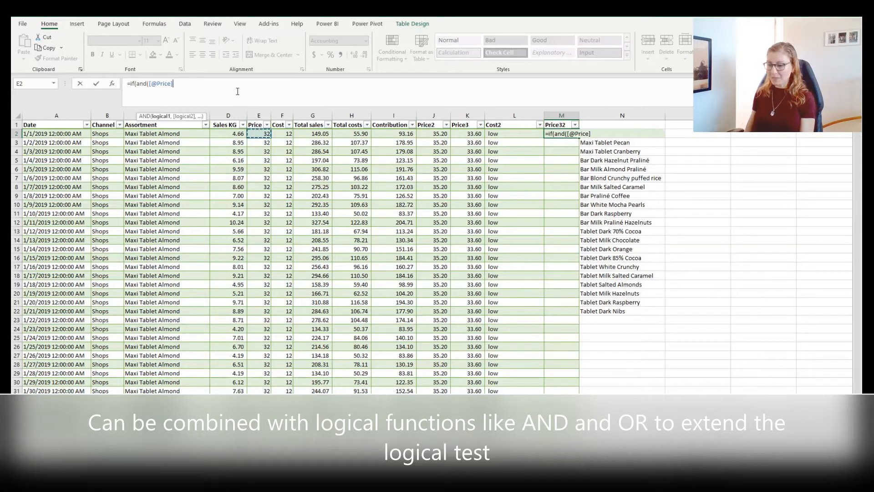
text(<)
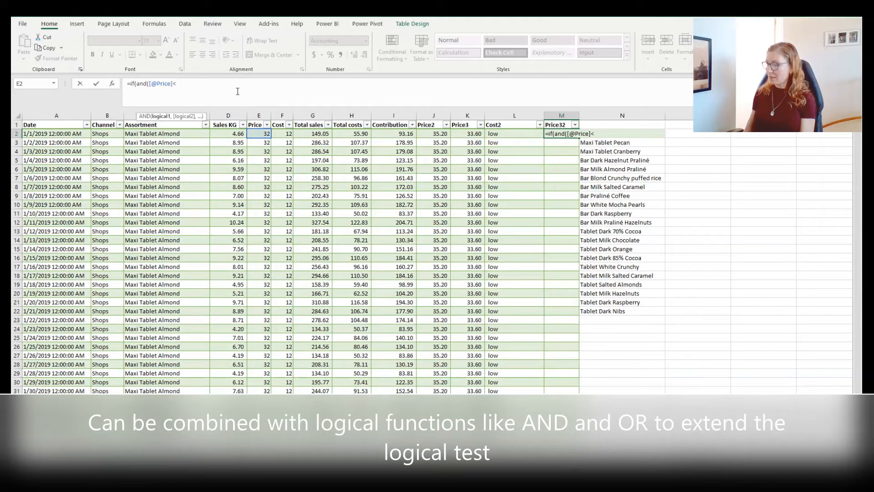
text(32,)
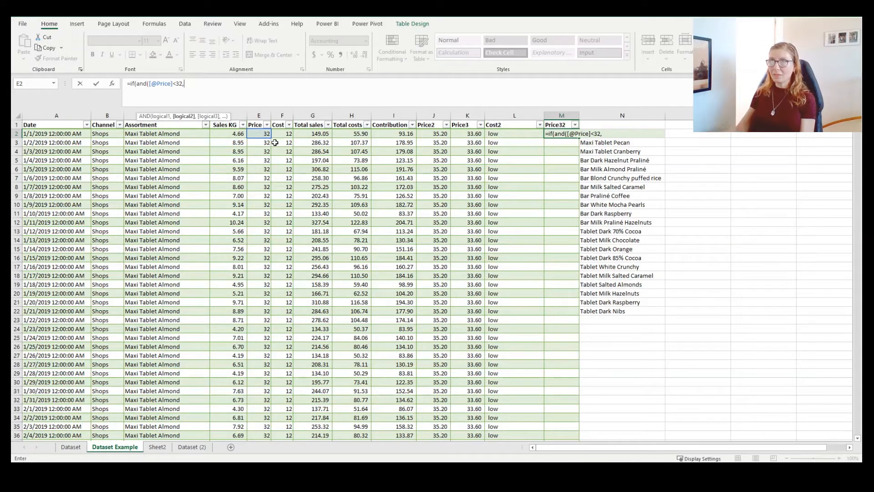
click(257, 134)
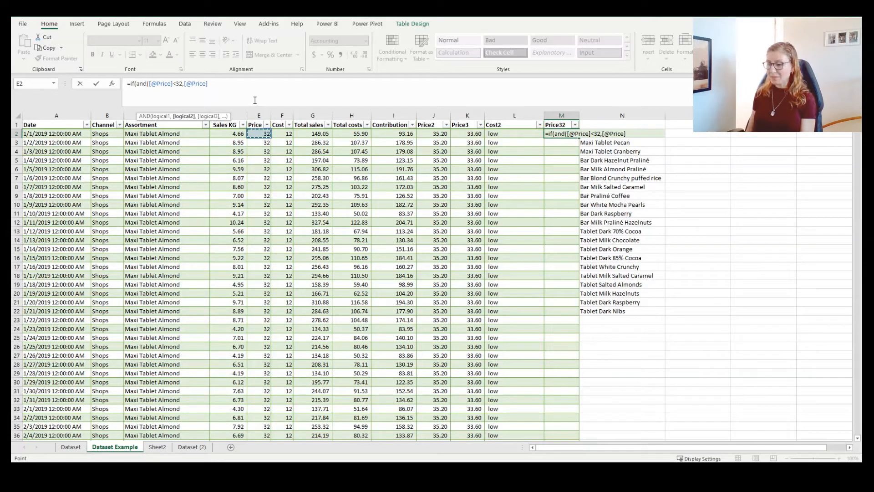
text(>)
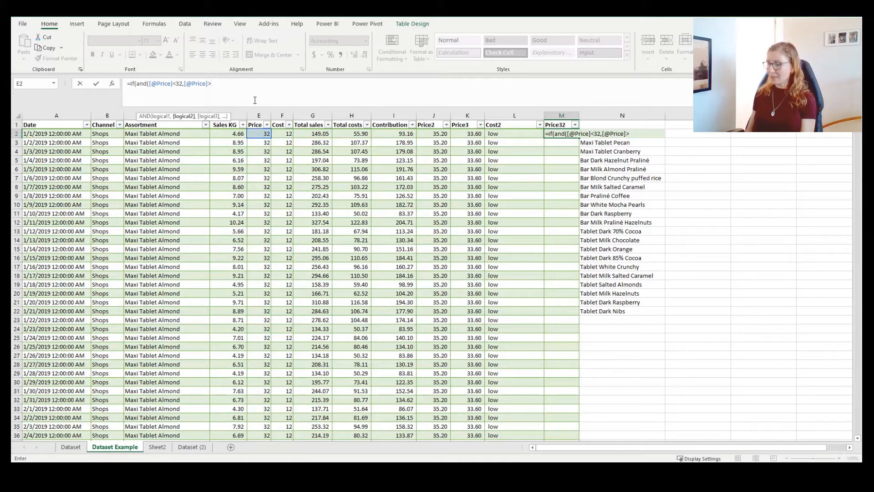
text(29)
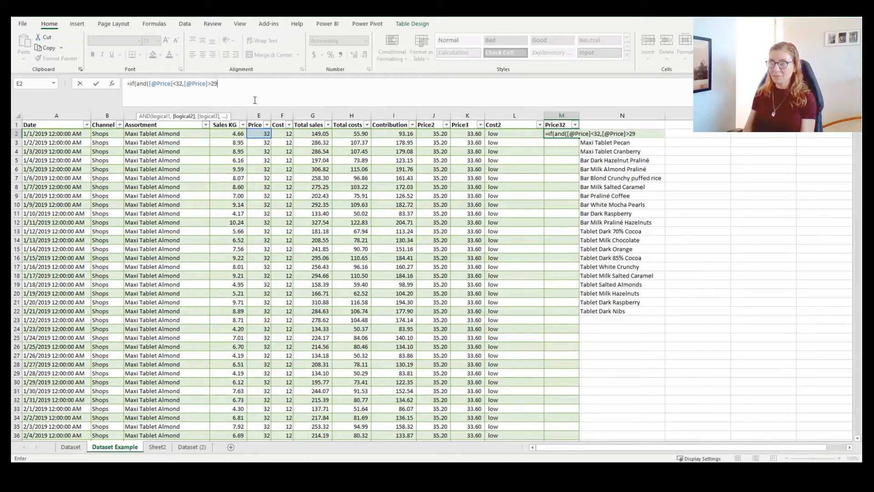
text())
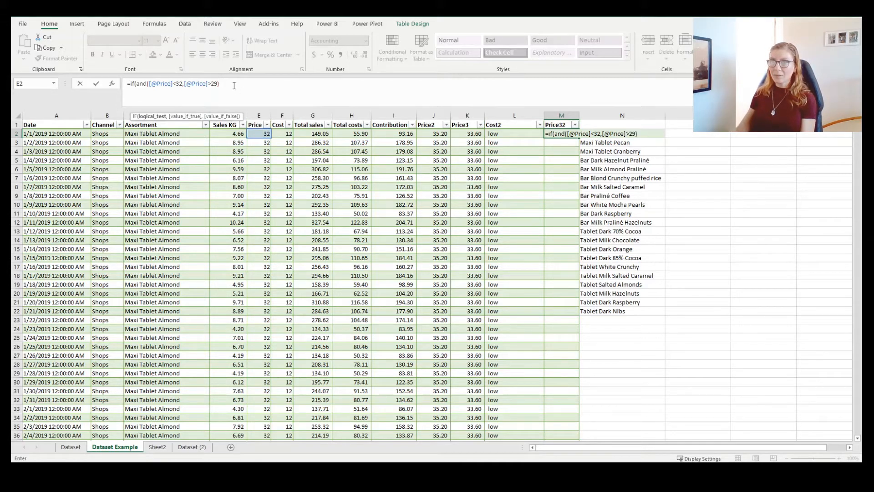
click(149, 84)
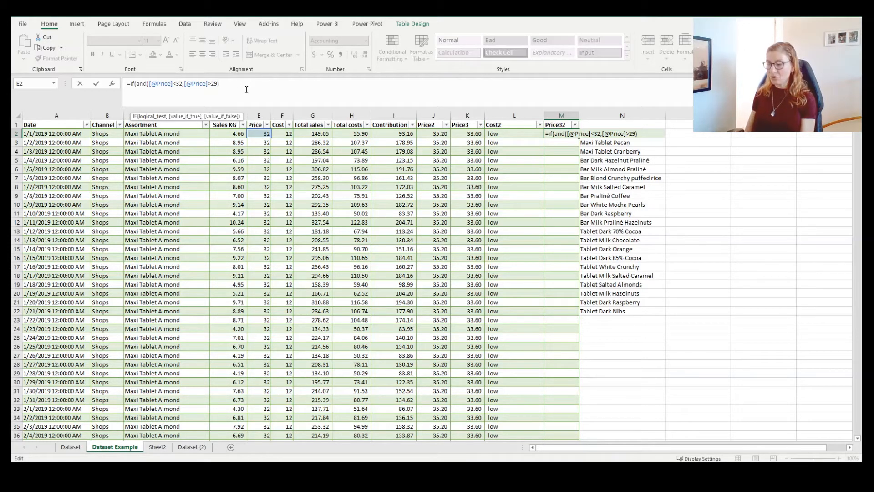
Step: Complete the M2 formula to return Price times 1.2 when true and Price times 1.1 when false
text(,)
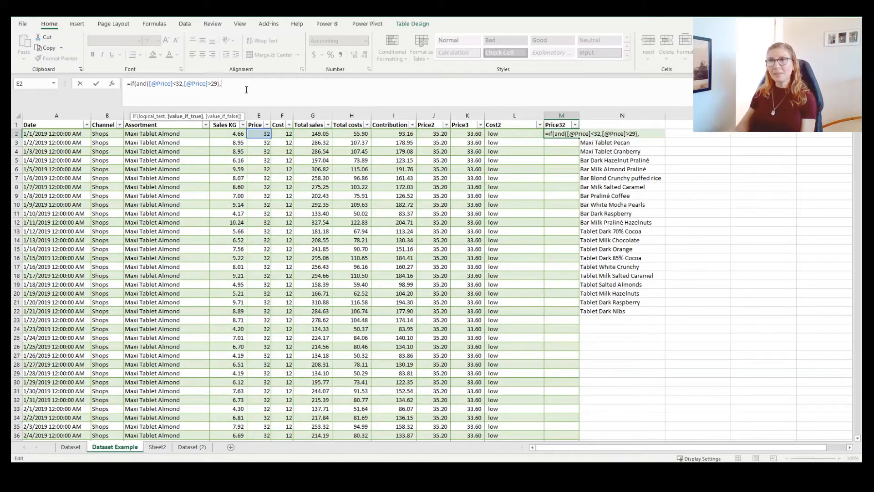
click(256, 133)
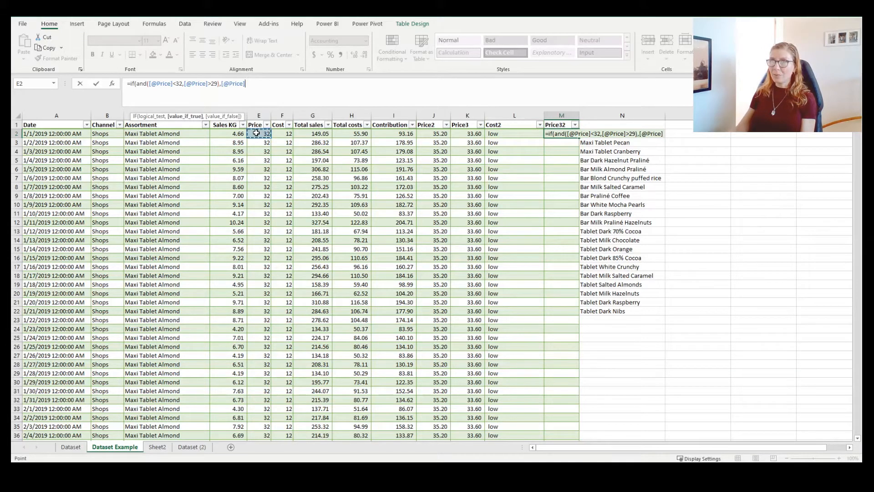
text(*1.)
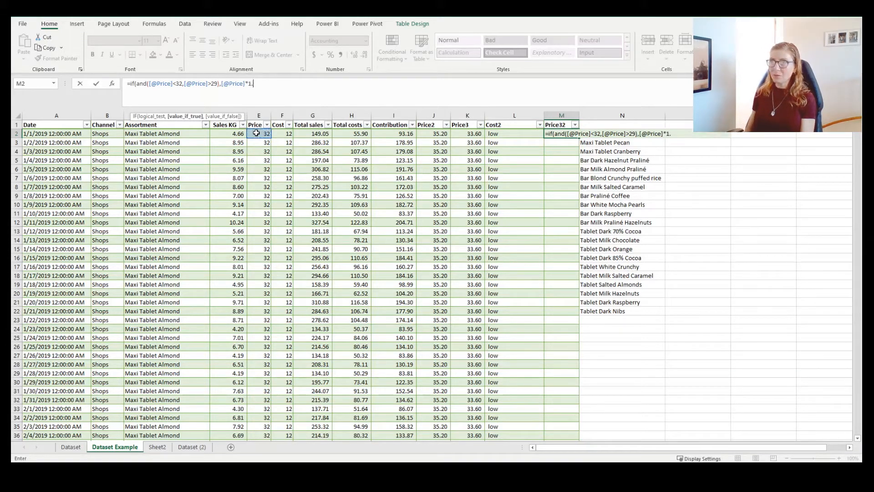
text(2)
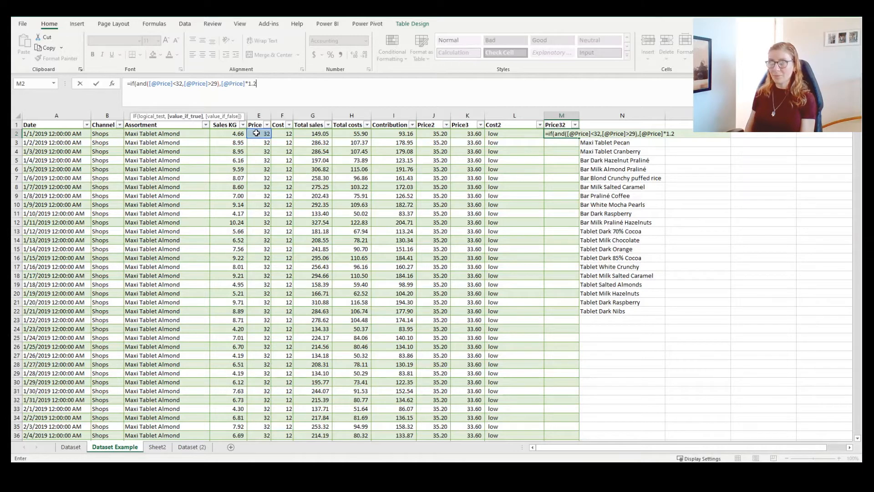
text(,)
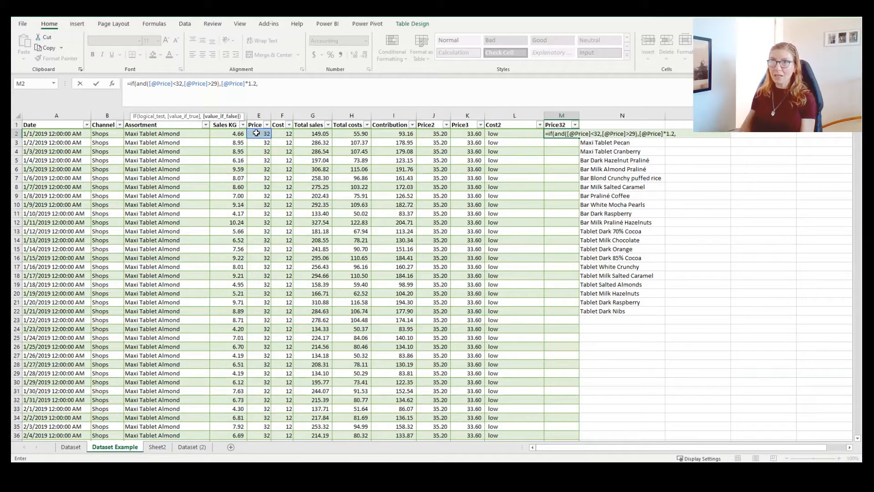
click(256, 133)
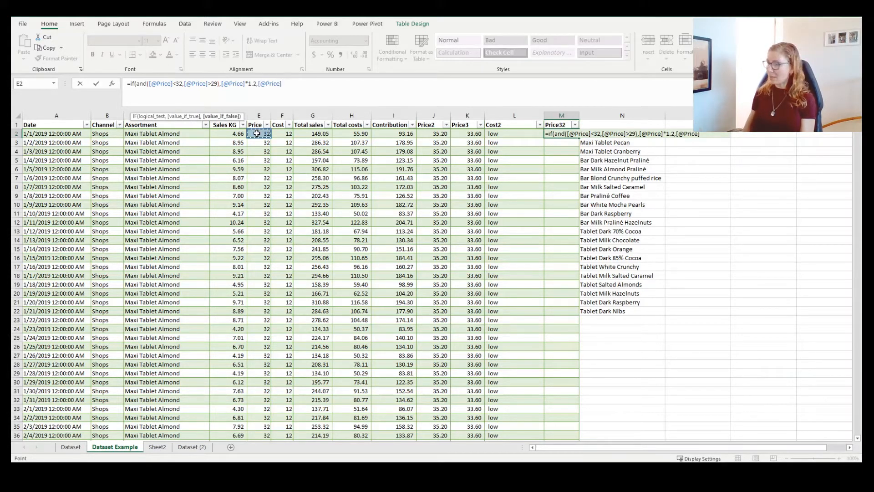
text(*1.1)
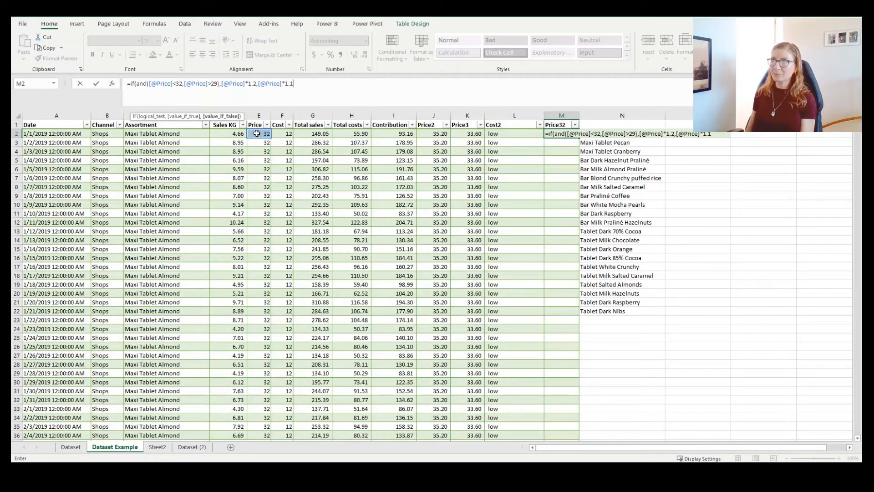
text())
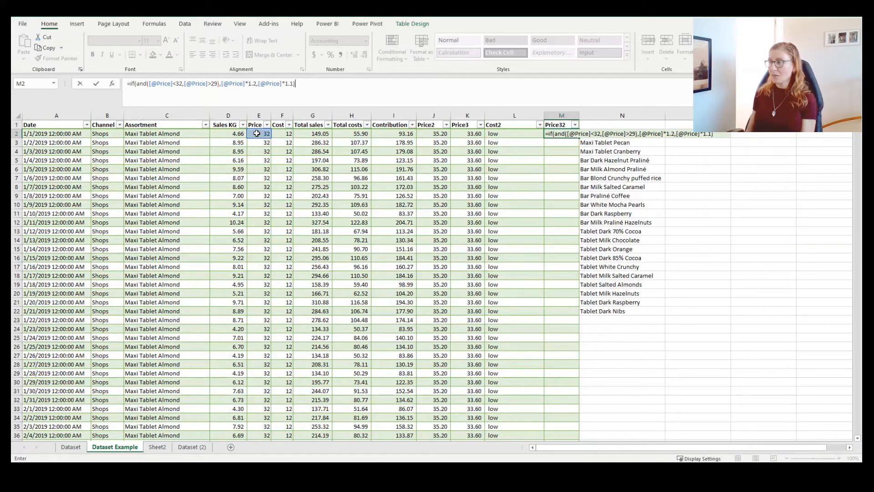
key(Return)
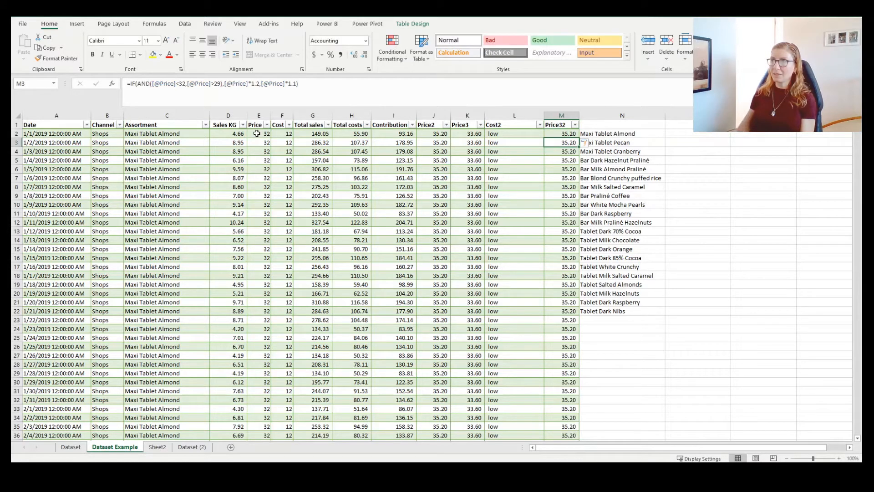
click(555, 134)
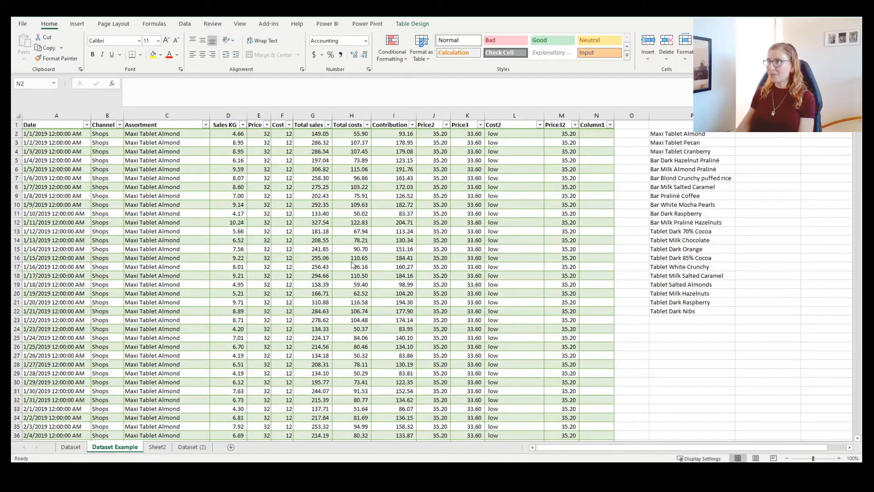
Step: Start an IF formula in N2 that tests whether the row's Assortment equals the absolute reference $P$2
click(594, 134)
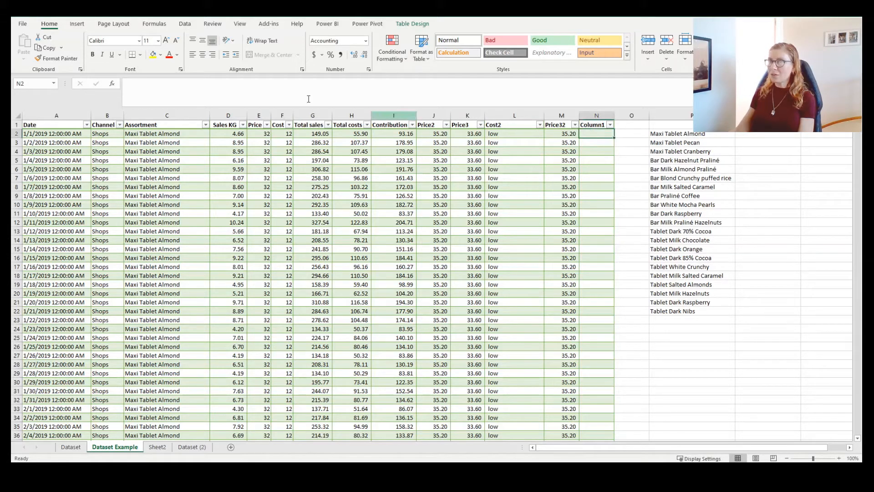
click(229, 95)
text(=)
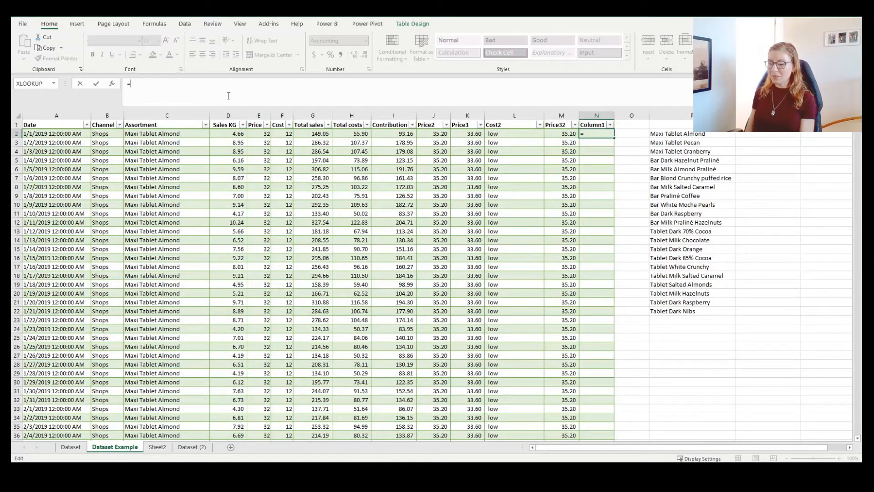
text(if)
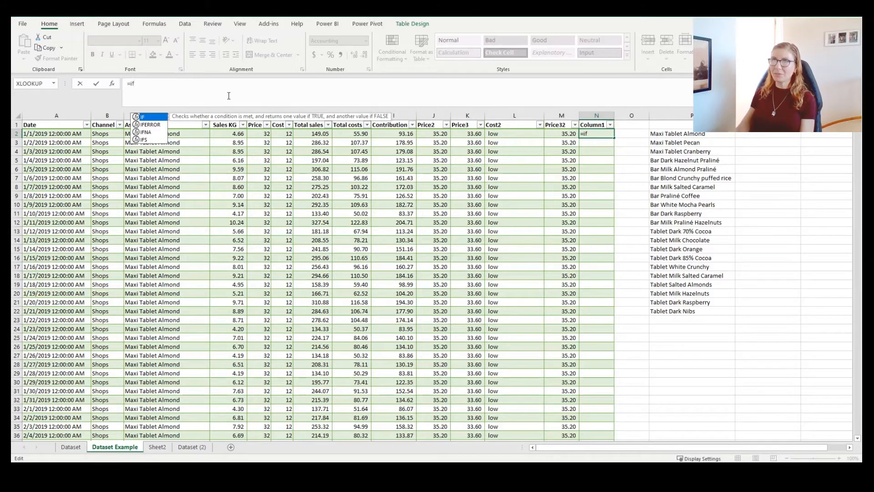
double_click(143, 118)
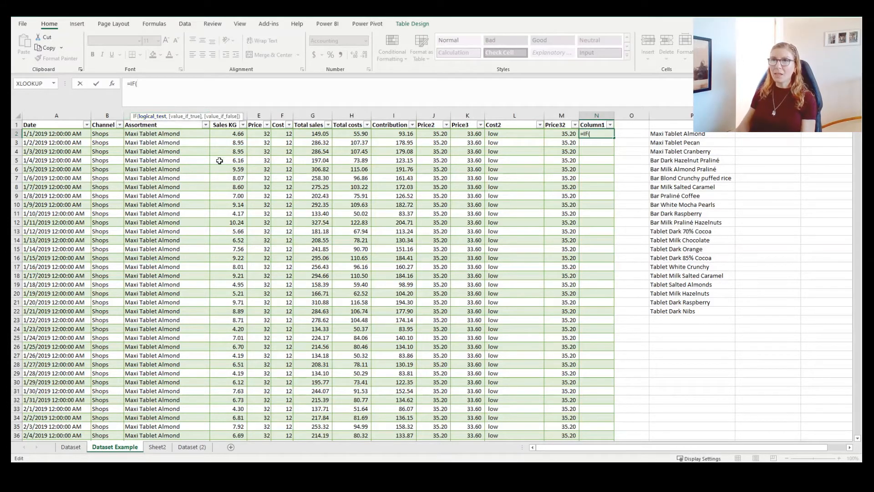
click(150, 134)
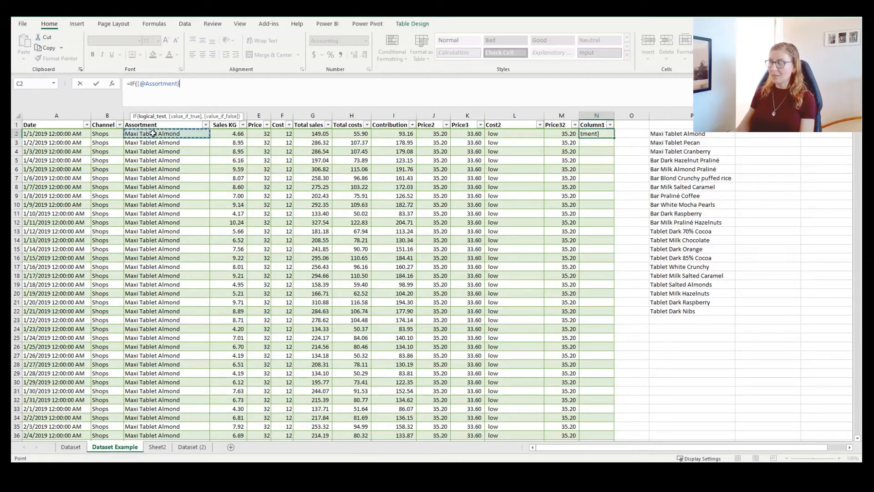
text(=)
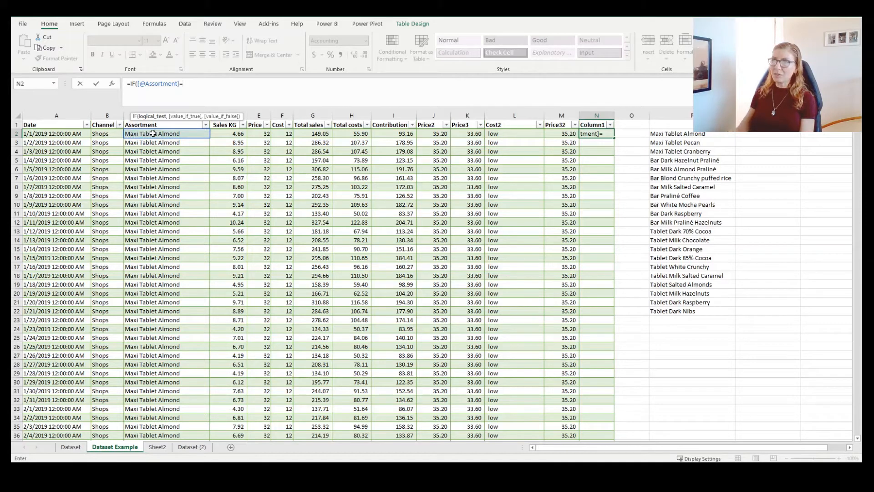
click(668, 133)
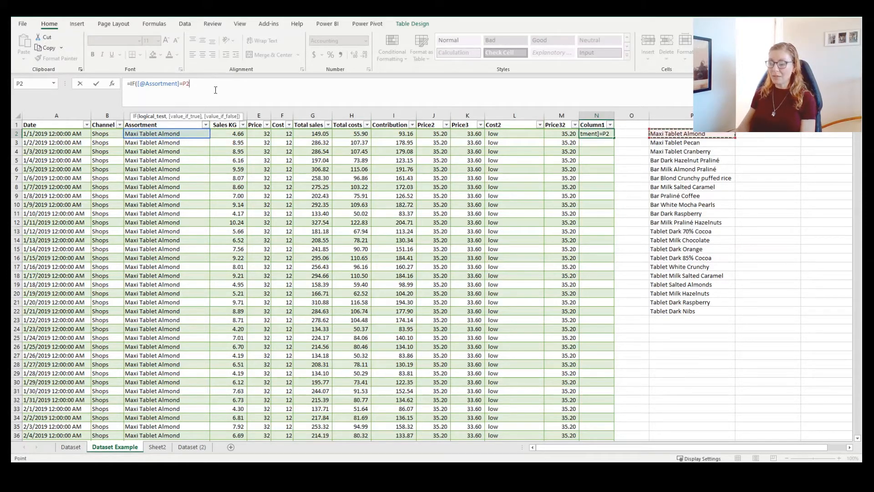
key(F4)
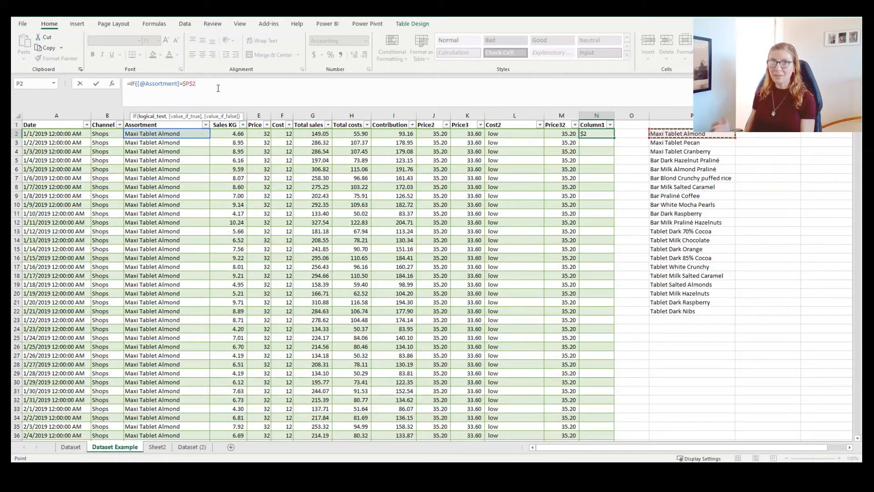
Step: Make the N2 formula return the text "Milk" when the Assortment test is true
key(BackSpace)
text(,)
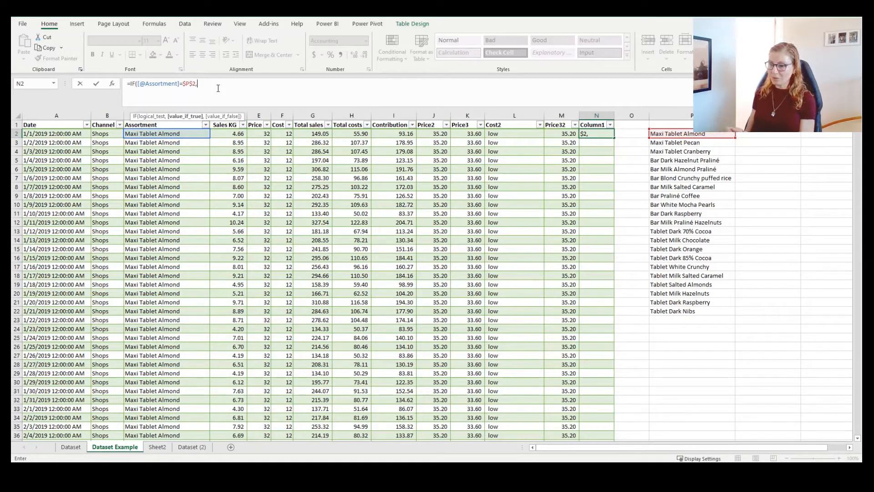
text("")
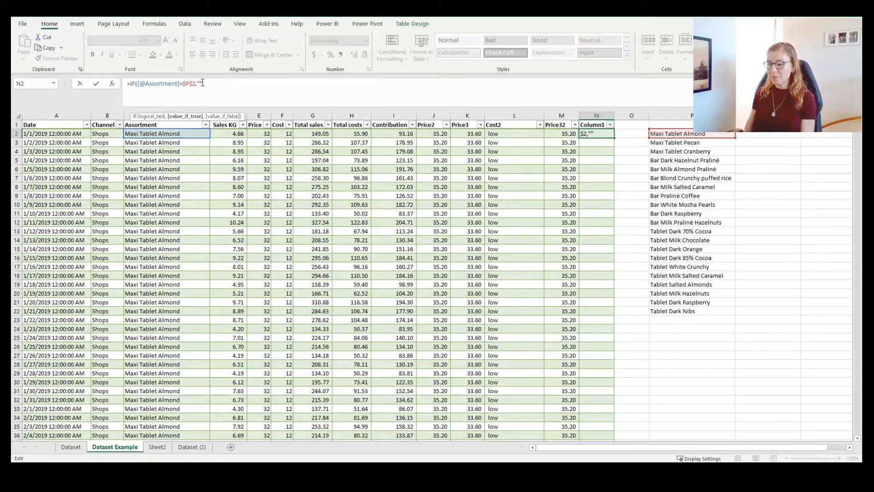
text(Milk)
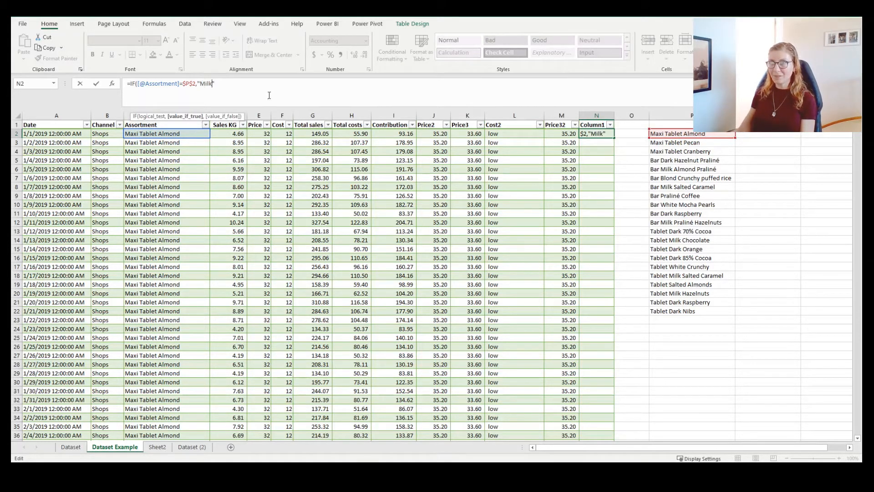
click(240, 83)
text(,)
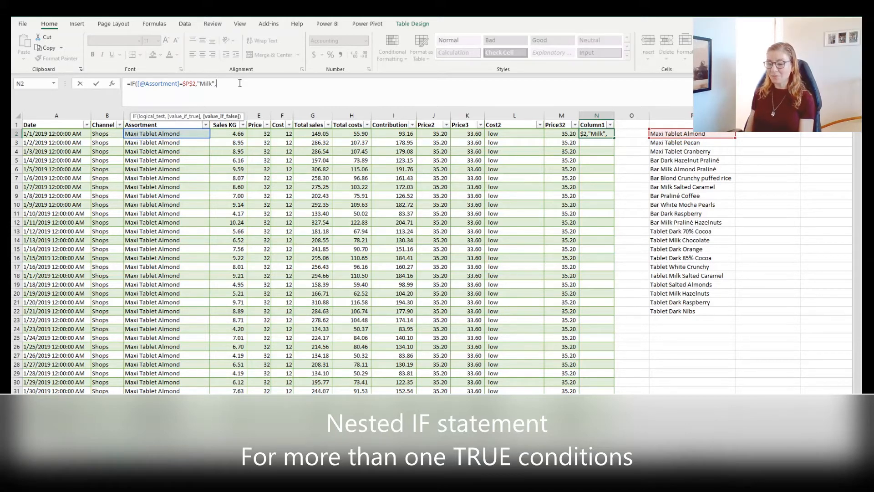
Step: Nest a second IF as the N2 formula's false result, testing whether the row's Assortment equals P15
text(if)
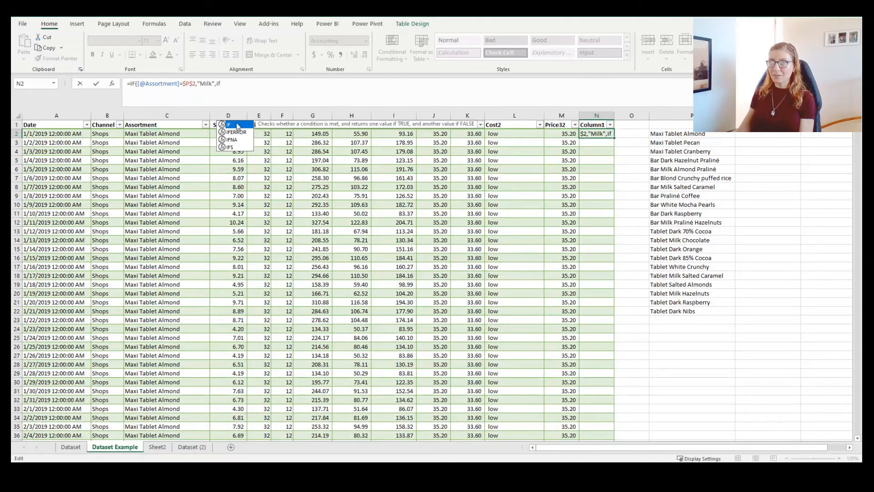
key(Tab)
click(159, 133)
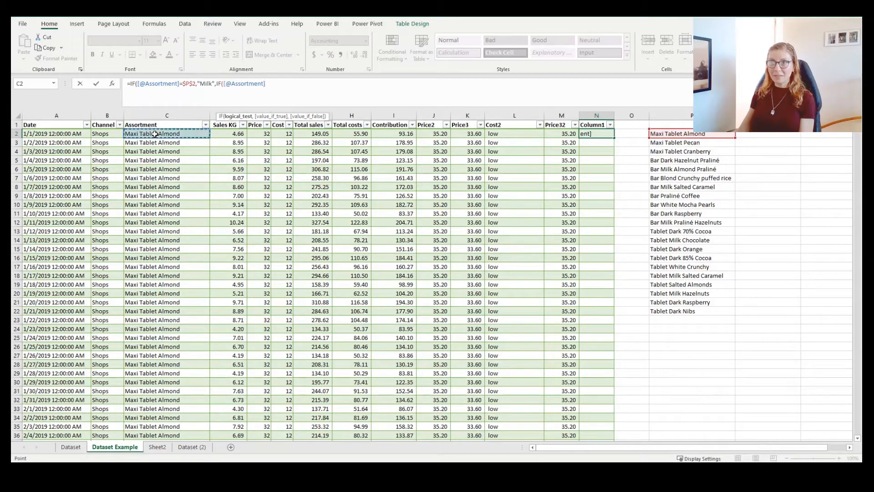
text(=)
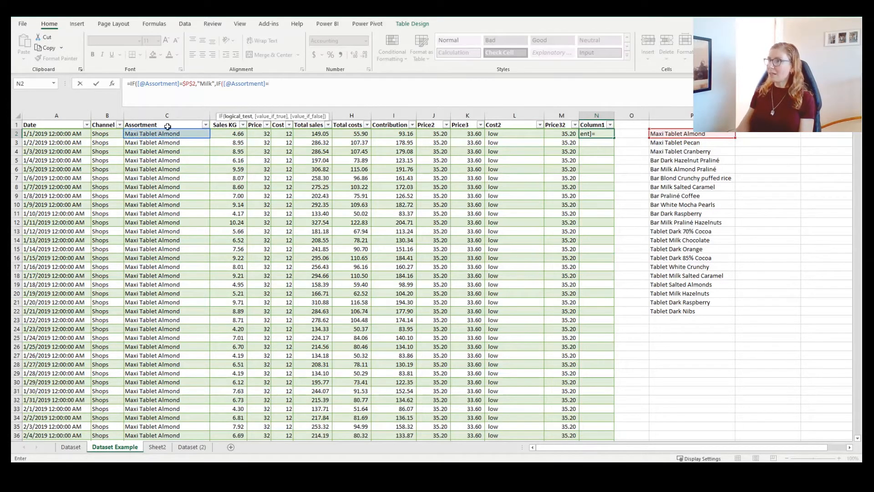
click(674, 248)
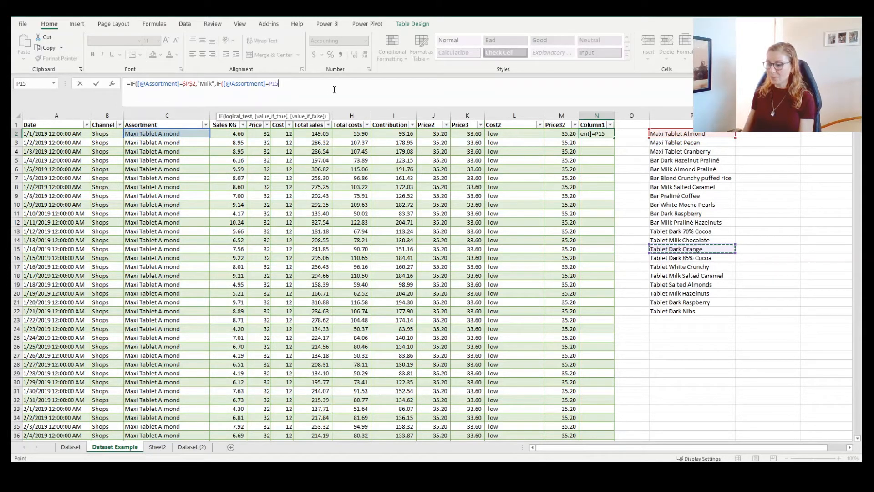
Step: Complete the nested IF in N2 to return "dark" when true and "white" when false, and enter the formula
text(,)
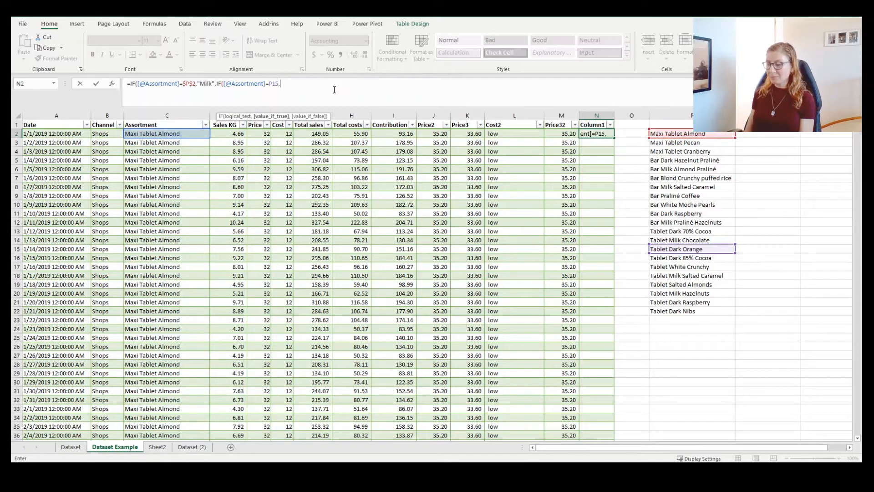
text("")
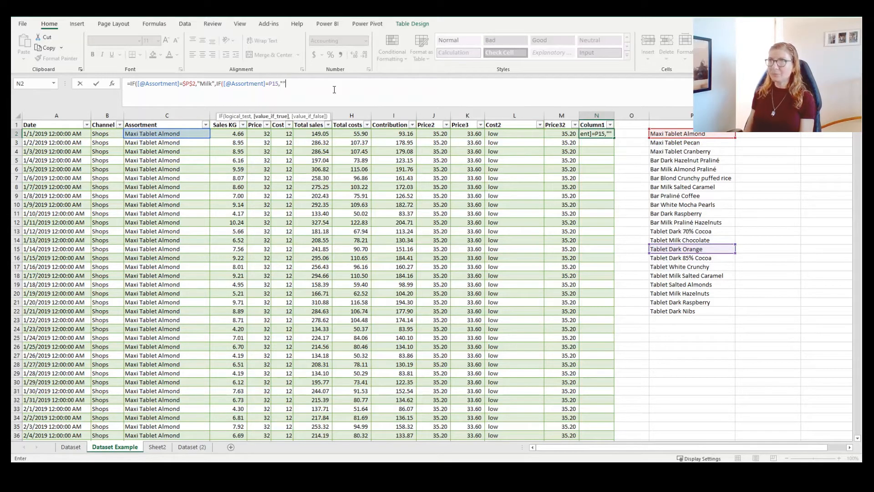
click(283, 82)
text(dark)
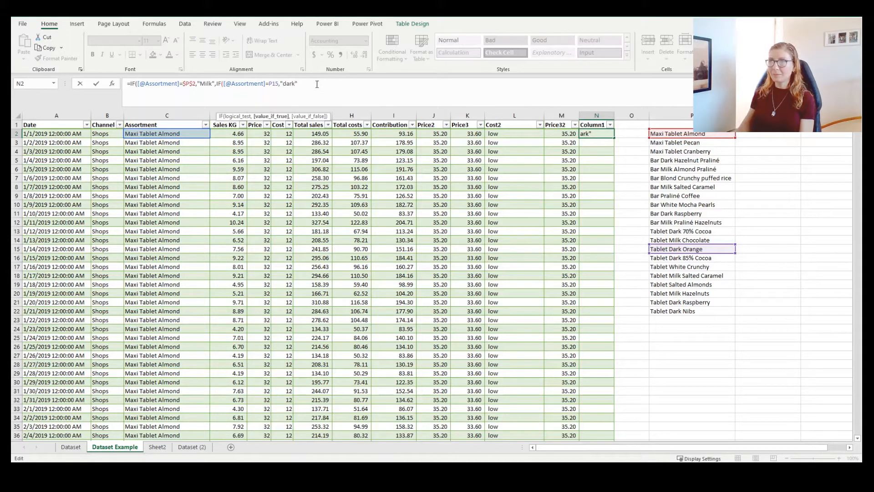
text(,)
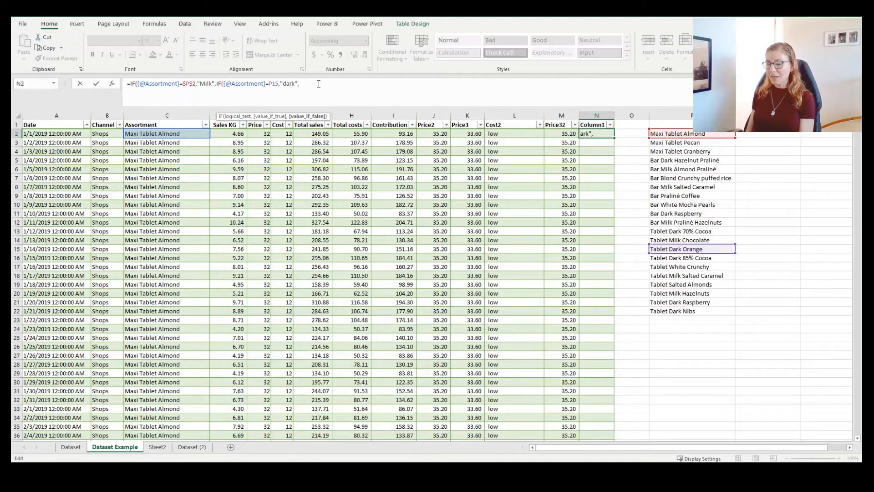
text("")
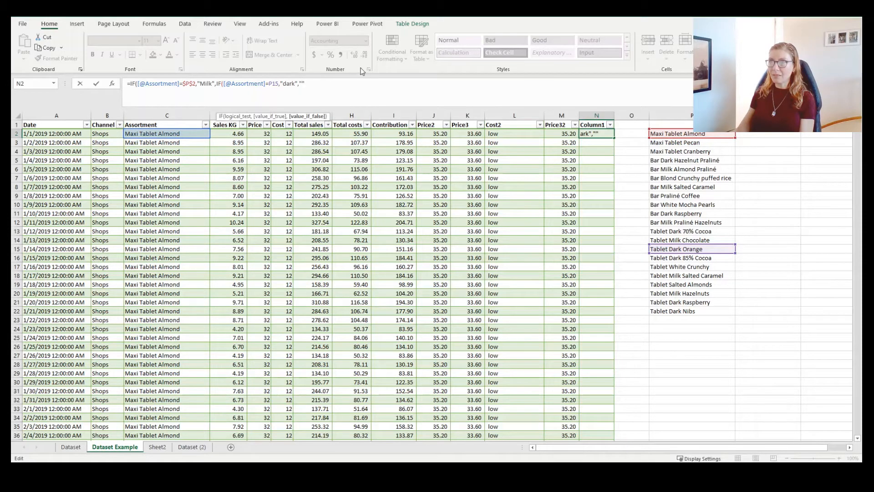
text(white")
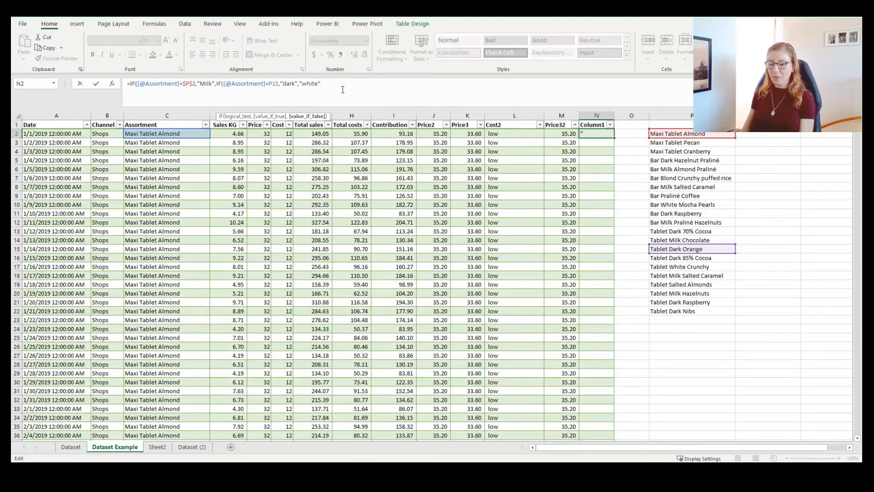
text())
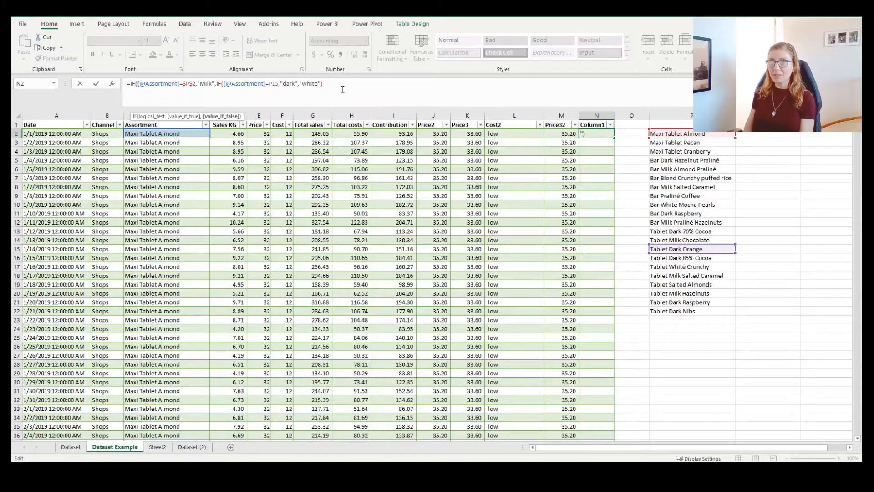
text())
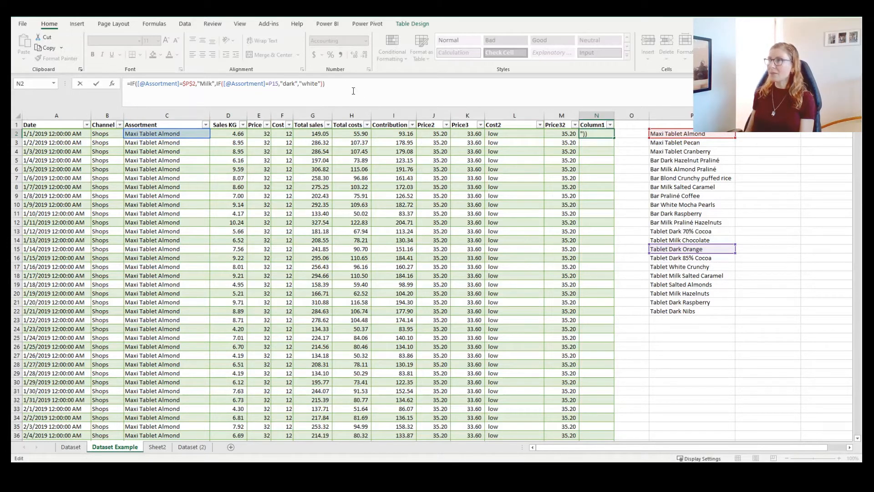
key(Return)
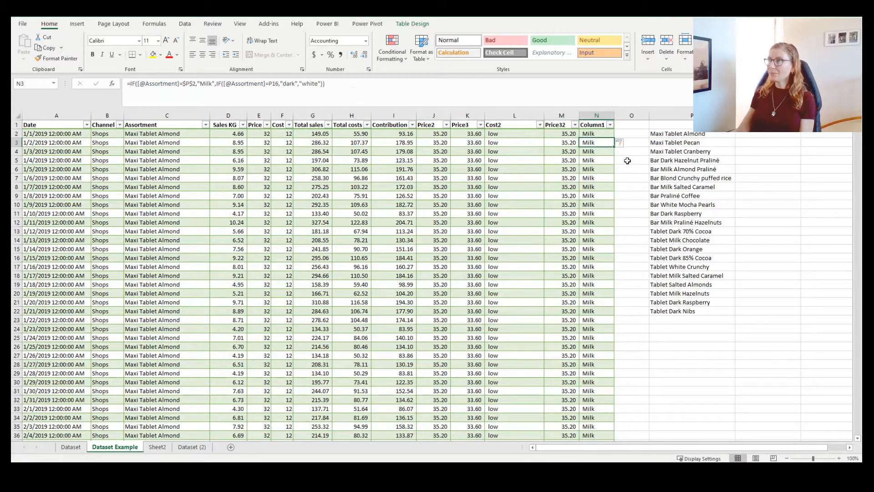
Step: Check the values in Column1's filter list and change the P15 reference in the N2 formula to absolute $P$15
click(610, 126)
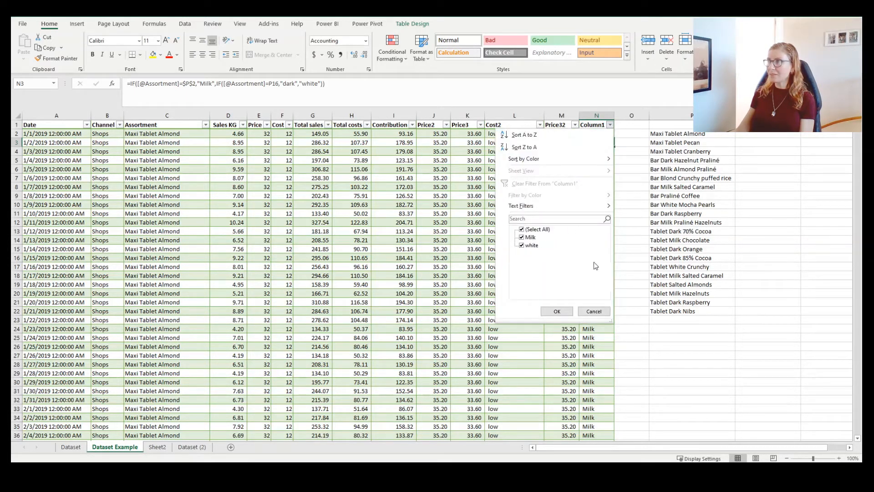
click(594, 311)
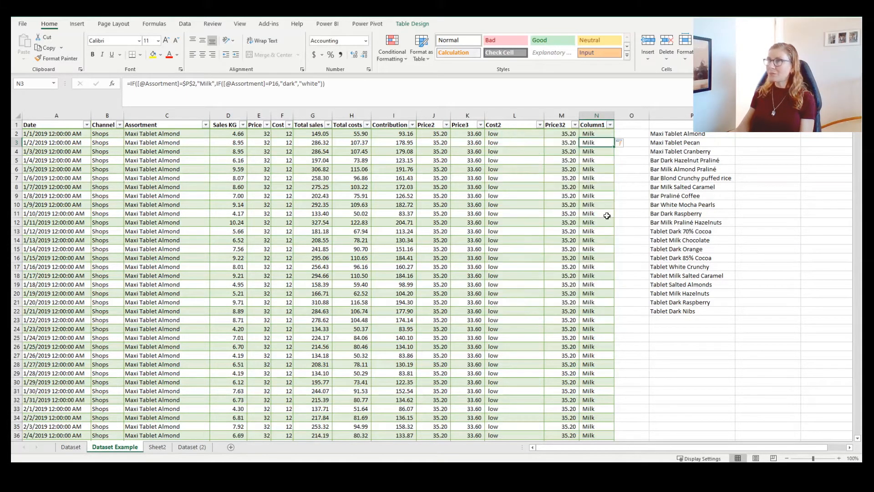
click(591, 132)
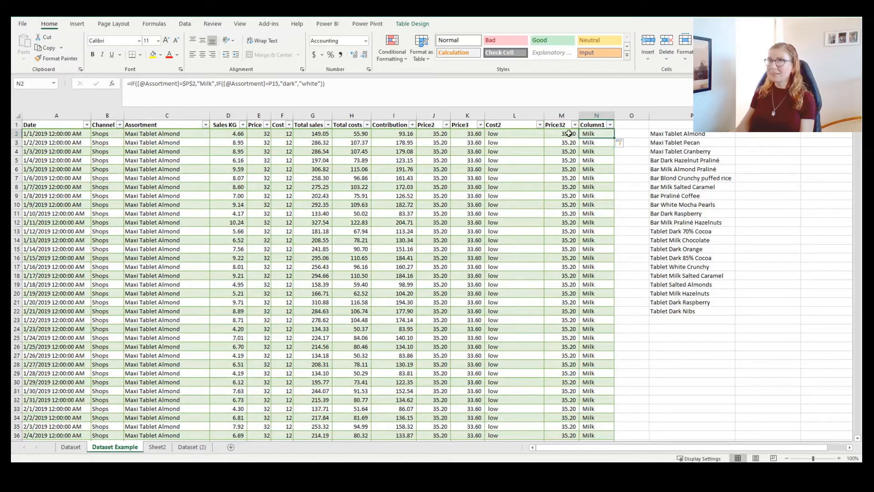
click(279, 85)
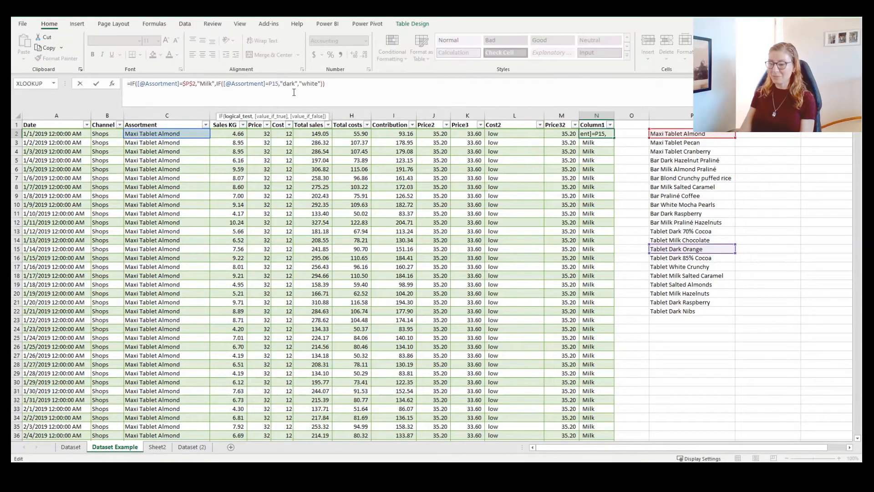
key(F4)
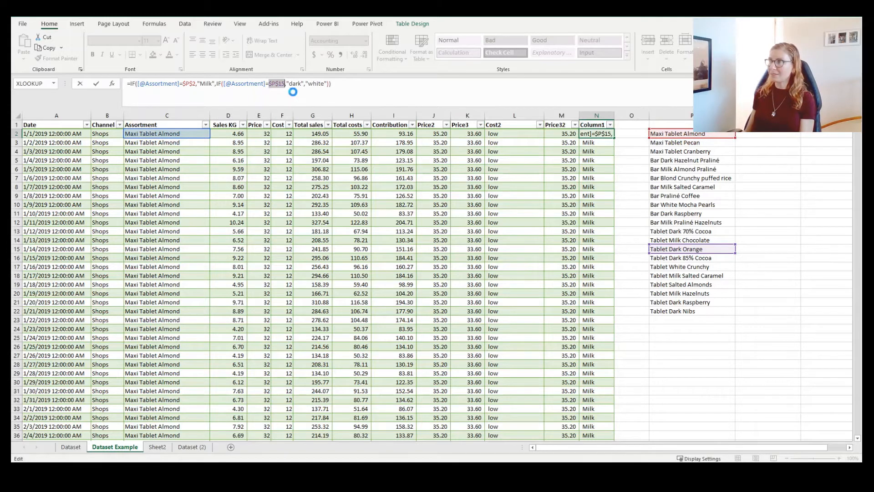
key(Return)
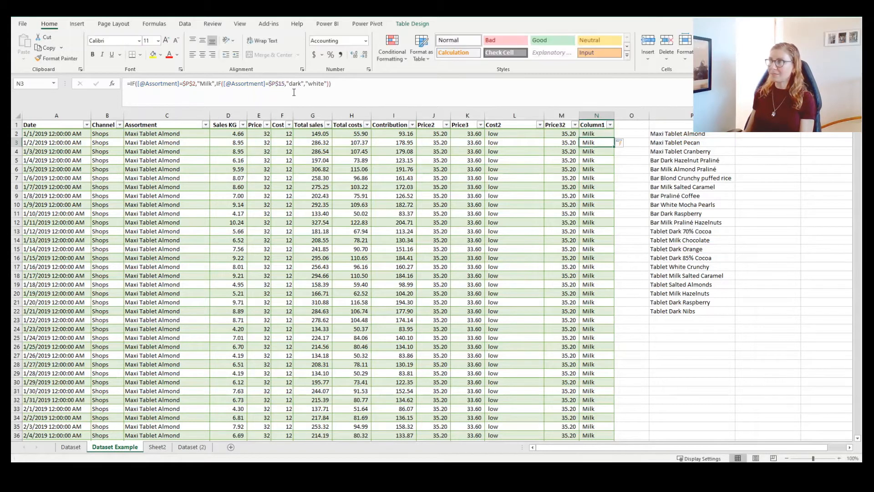
Step: Check Column1's filter list again for the returned text values and review the corrected formula in N2
click(610, 125)
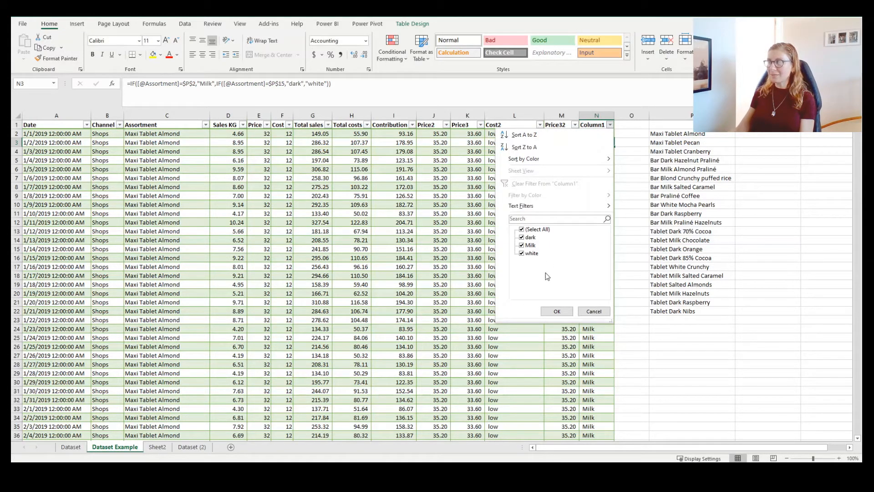
click(601, 312)
click(593, 134)
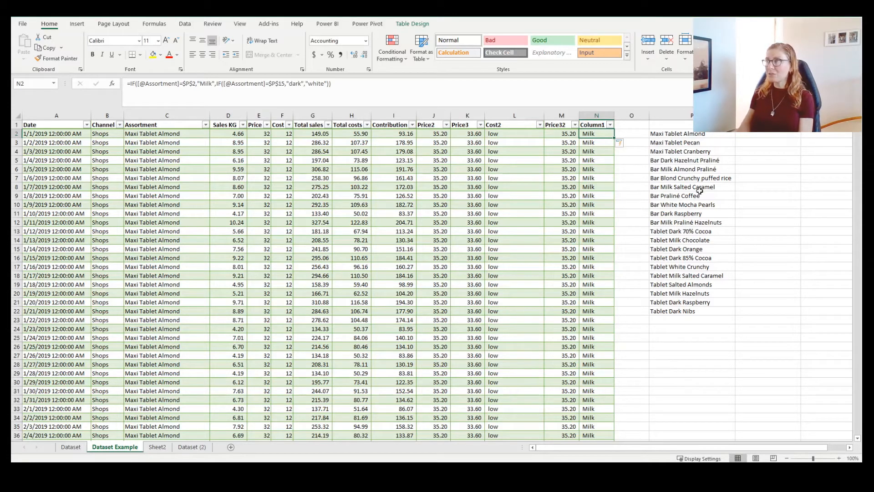
click(768, 137)
drag(768, 137, 752, 204)
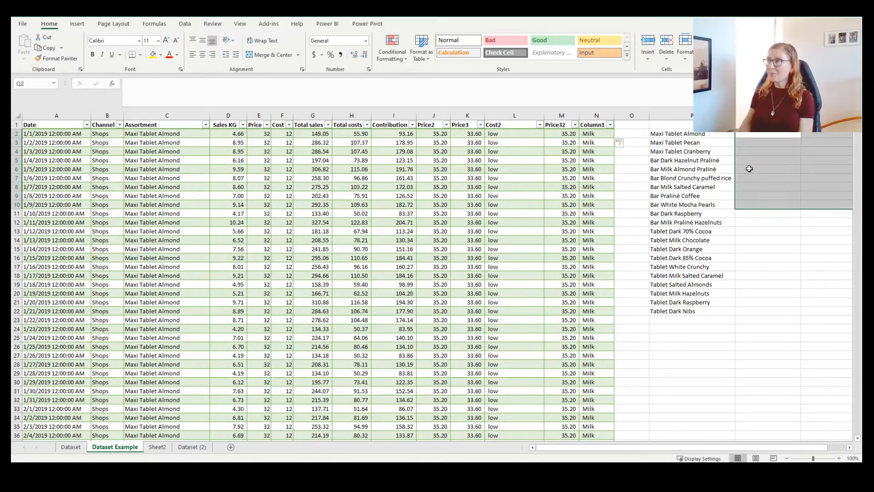
click(703, 153)
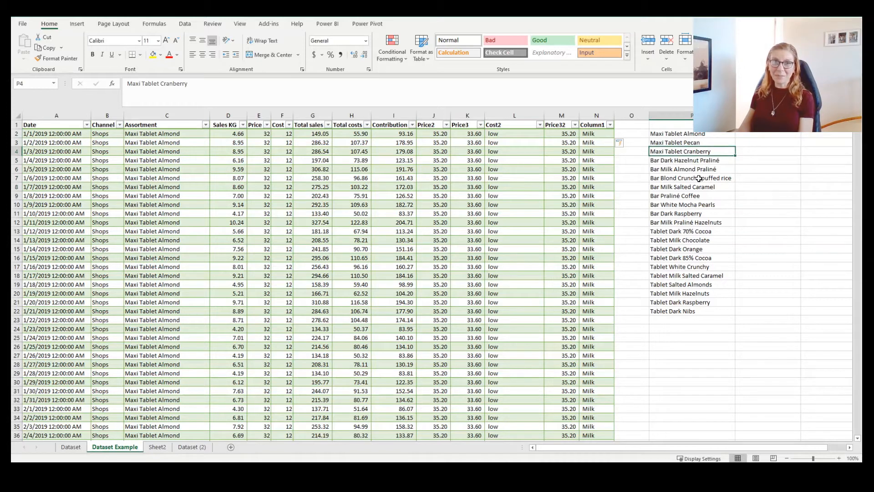
Step: Insert a new column at O, beside Column1, and enter the header "Price5" in O1 to extend the table
click(595, 134)
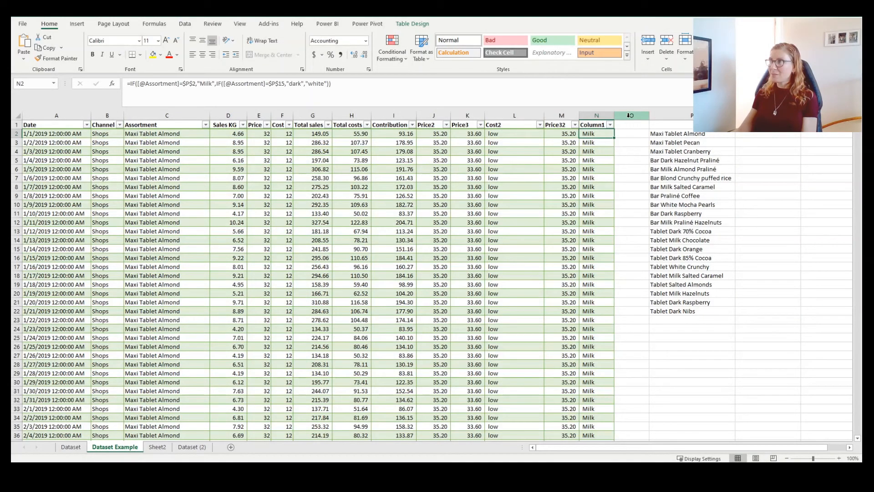
right_click(629, 115)
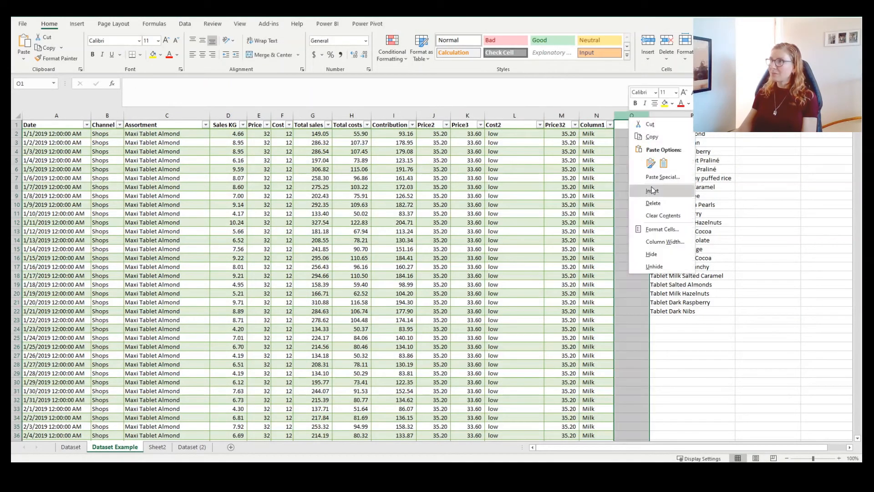
click(654, 193)
click(628, 126)
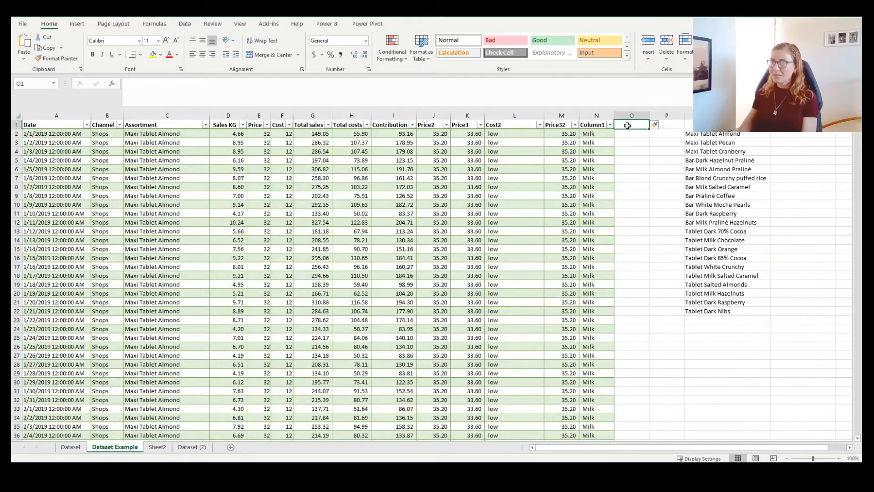
text(Price5)
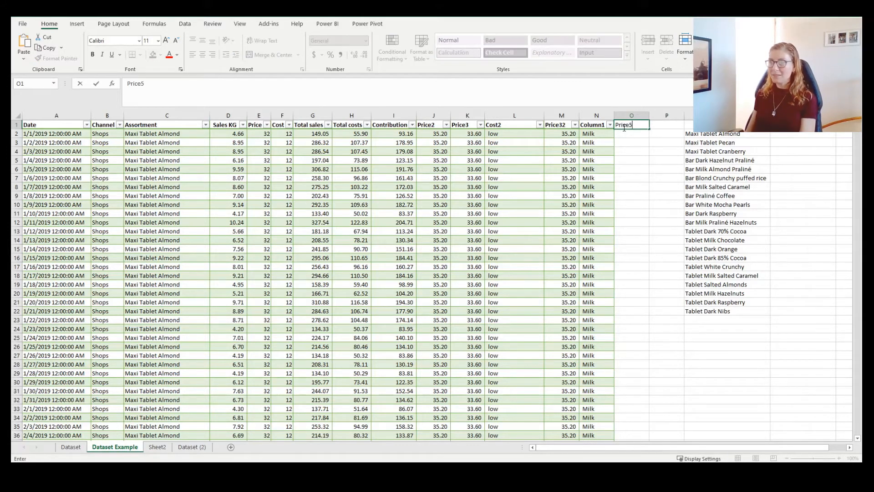
key(Return)
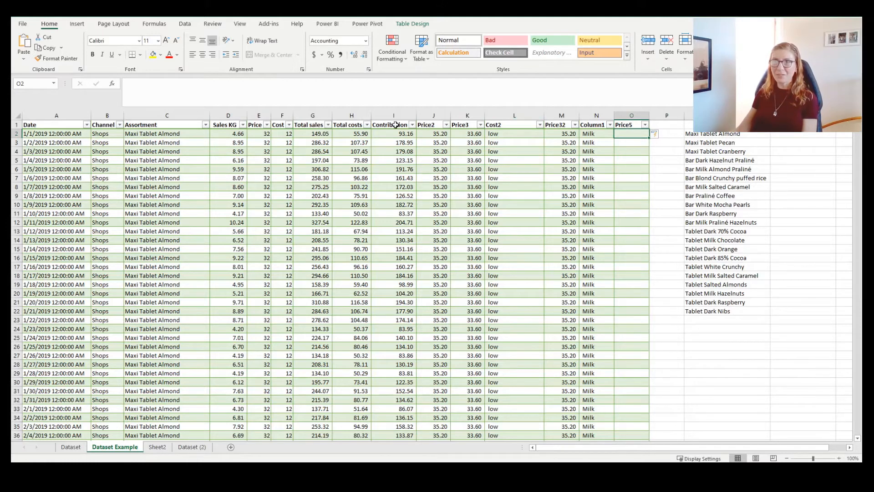
Step: Start an IFS formula in O2 whose first test checks whether the row's Assortment equals the absolute reference $Q$2
click(217, 93)
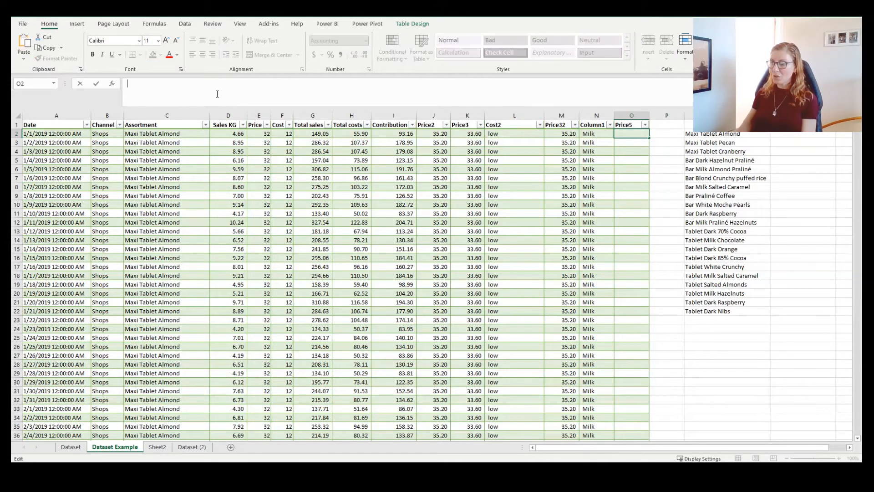
text(=ifs)
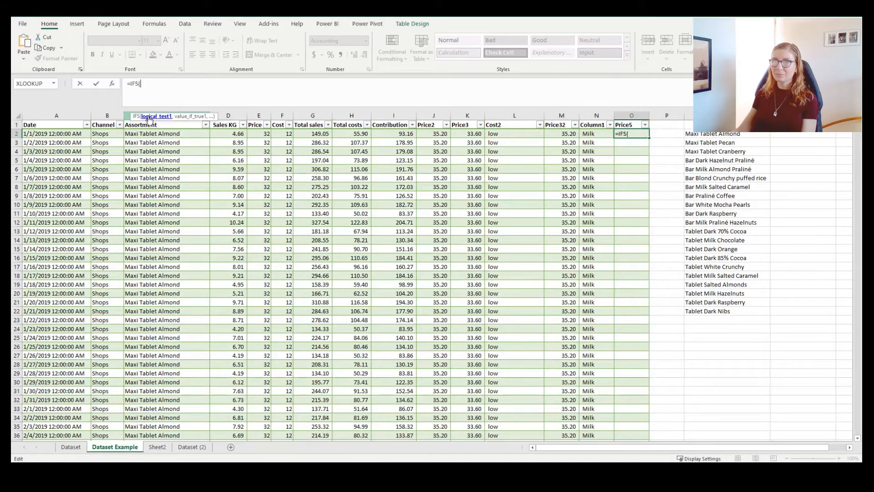
double_click(148, 117)
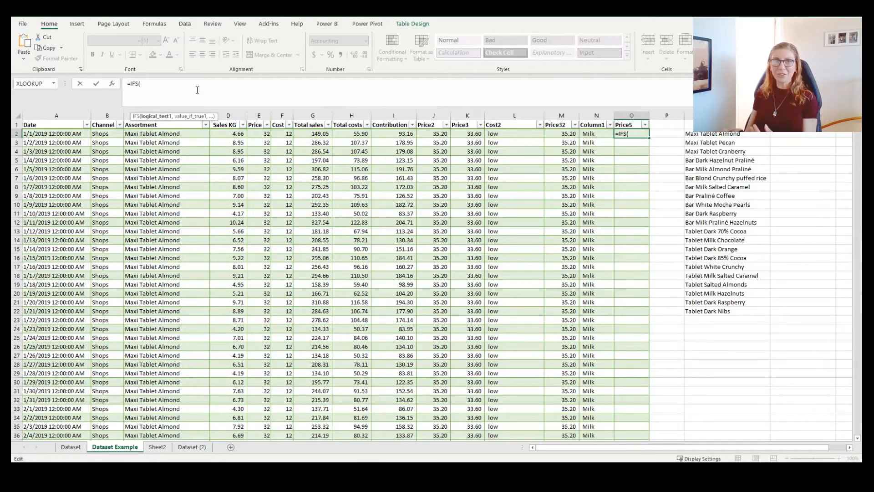
click(187, 134)
text(=)
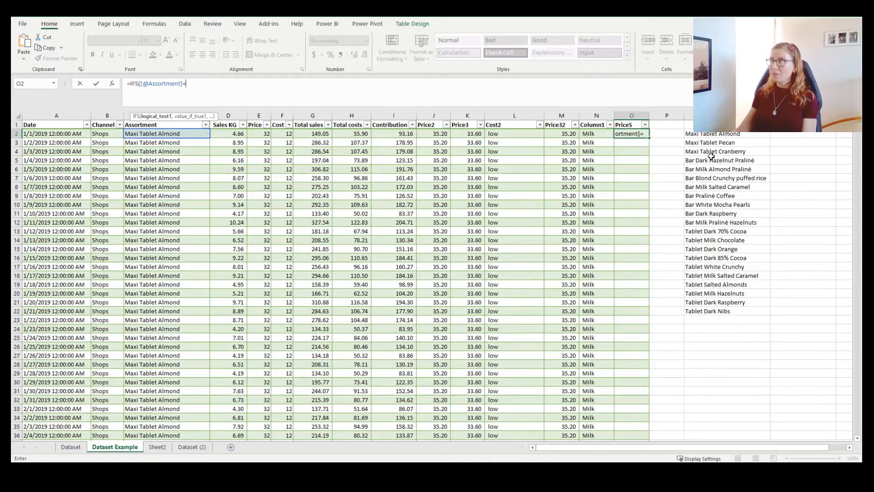
click(699, 134)
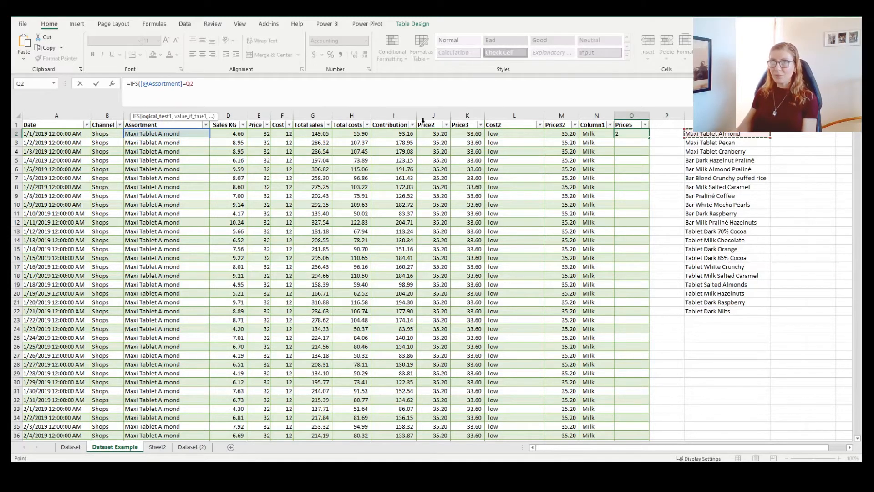
key(F4)
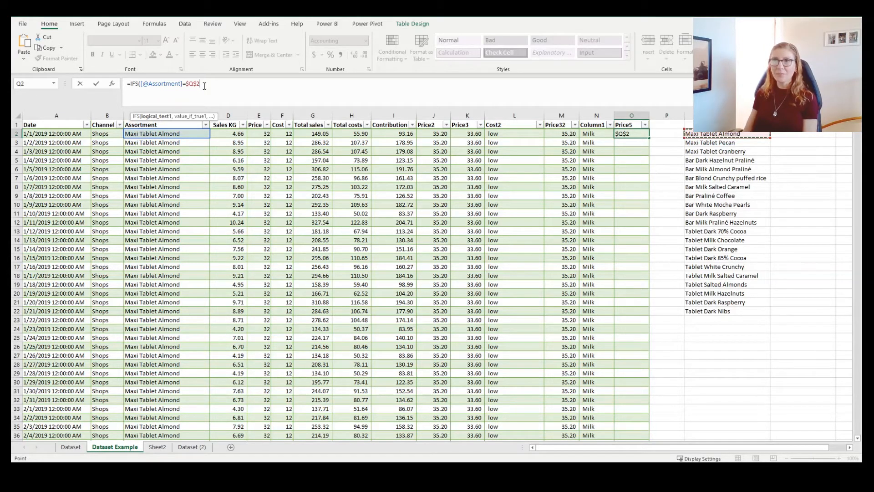
Step: Set the first IFS result in O2 to the row's Price multiplied by 1.1
text(,)
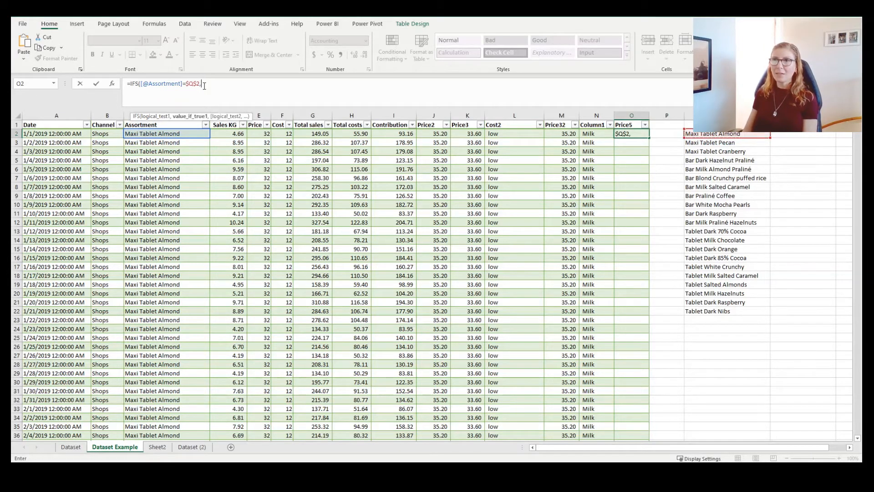
click(258, 134)
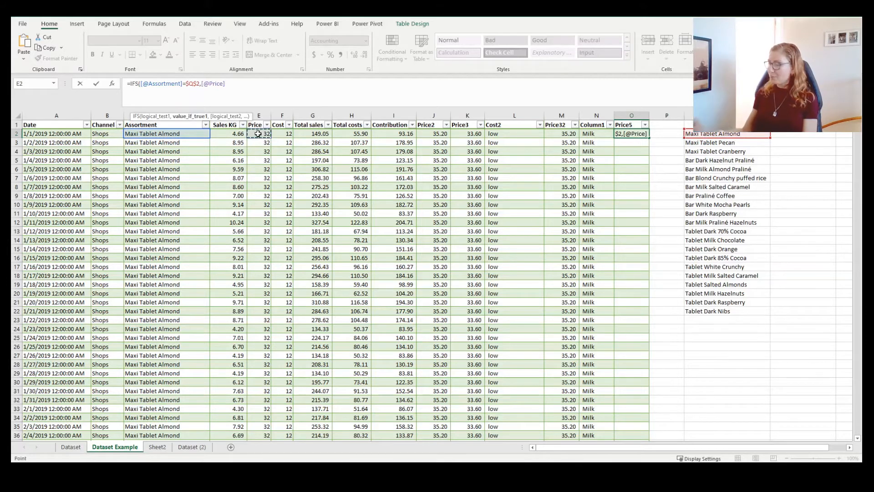
text(*1.1)
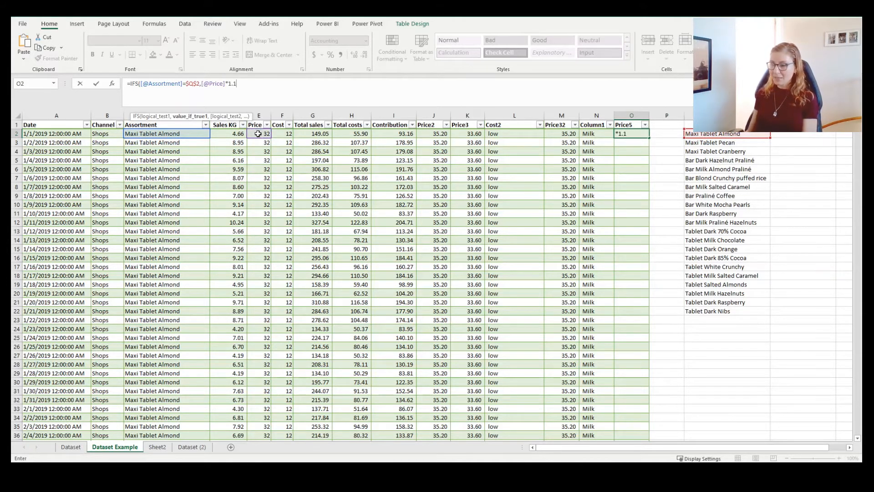
text(,)
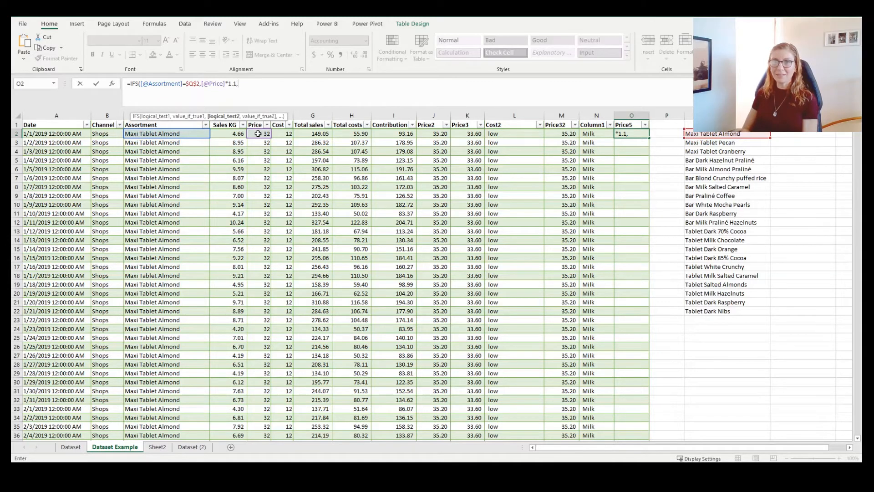
Step: Add a second IFS pair in O2 that tests Assortment against Q3 and returns Price multiplied by 1.05
click(177, 133)
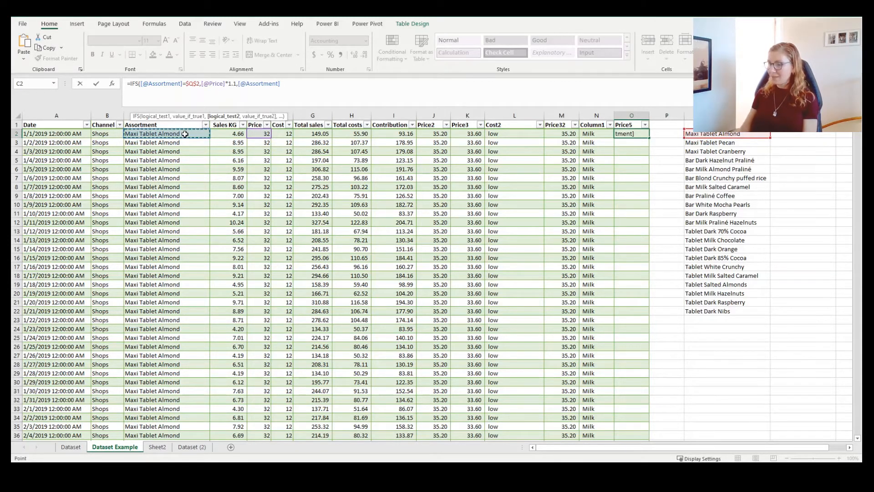
text(=)
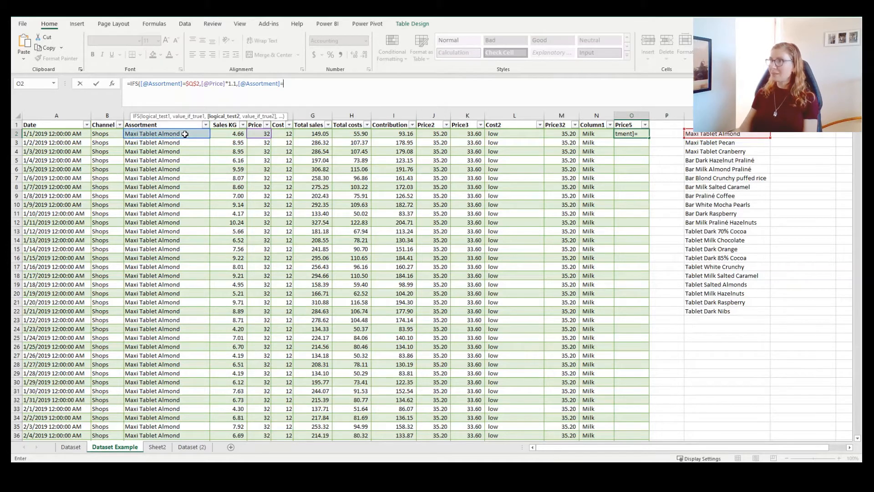
click(694, 143)
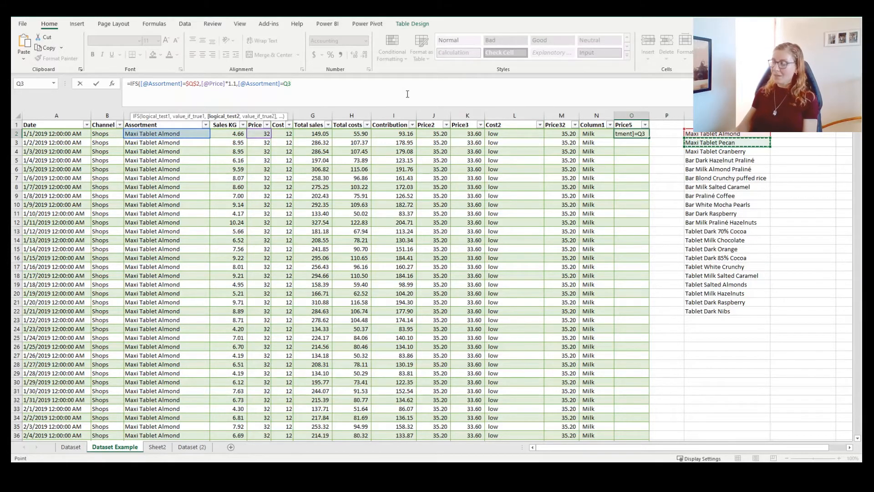
text(*)
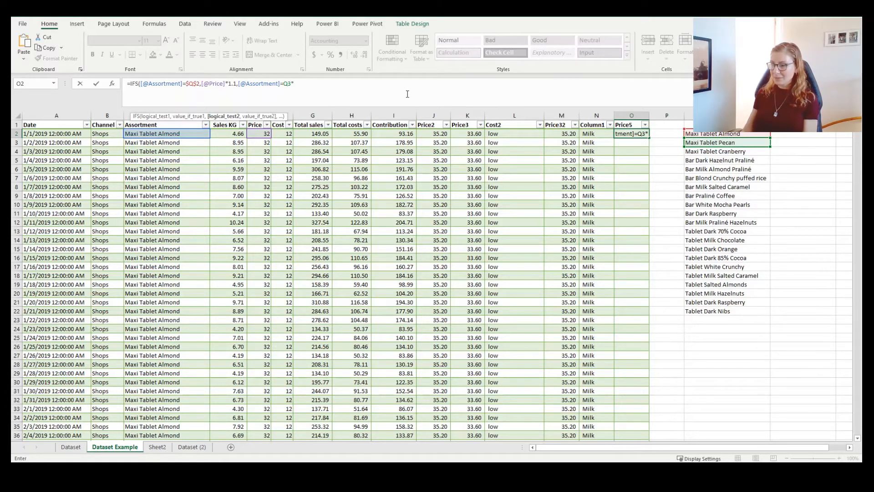
key(BackSpace)
text(,)
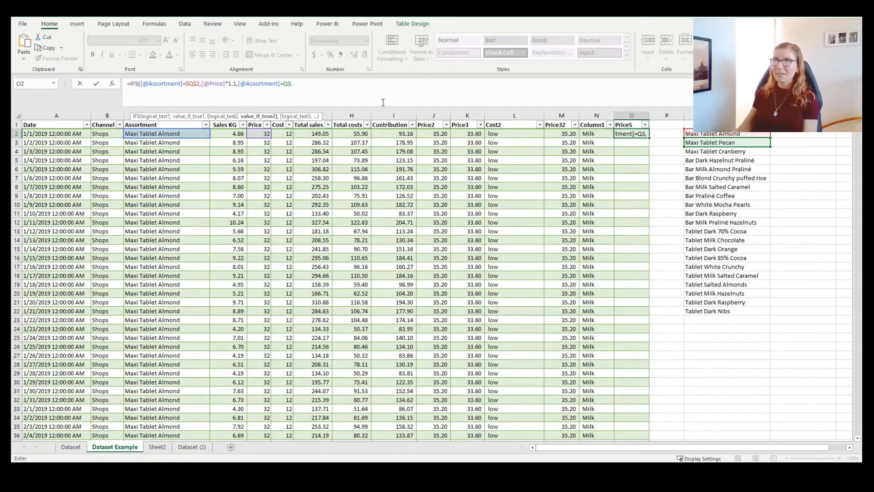
click(261, 135)
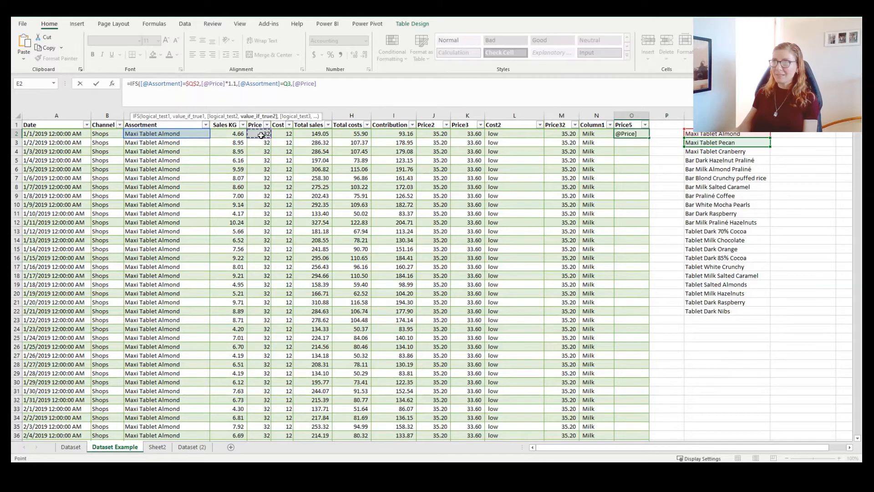
text(*)
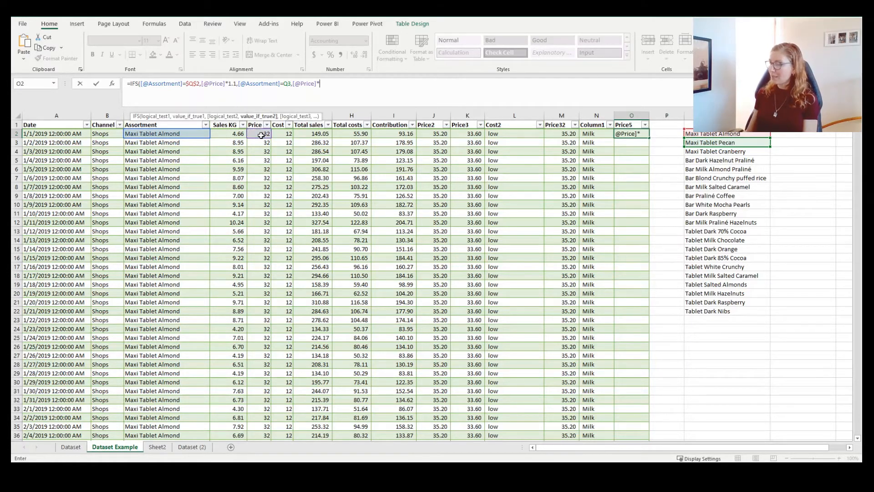
text(1.05)
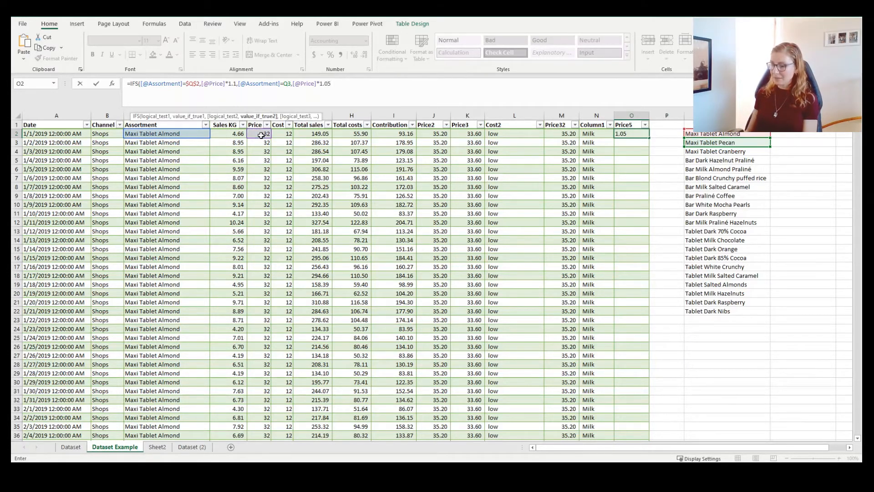
text(,)
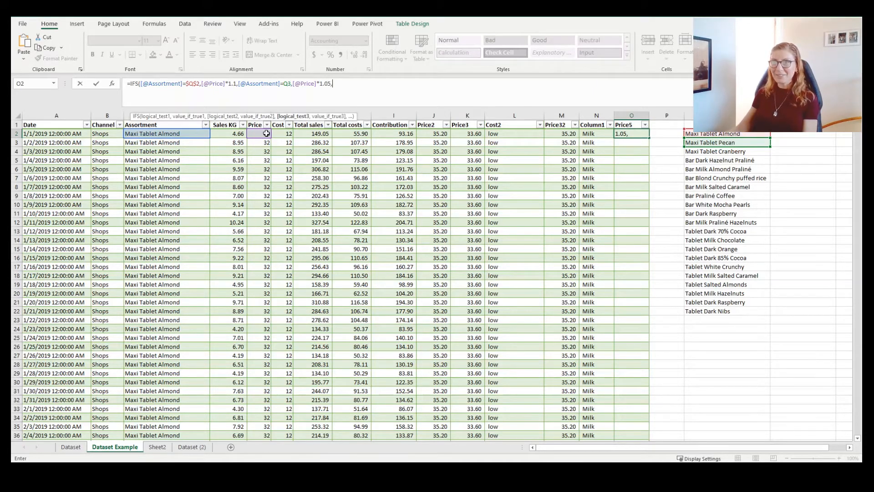
Step: Add a third IFS test in O2 checking whether the row's Assortment equals Q4
click(192, 133)
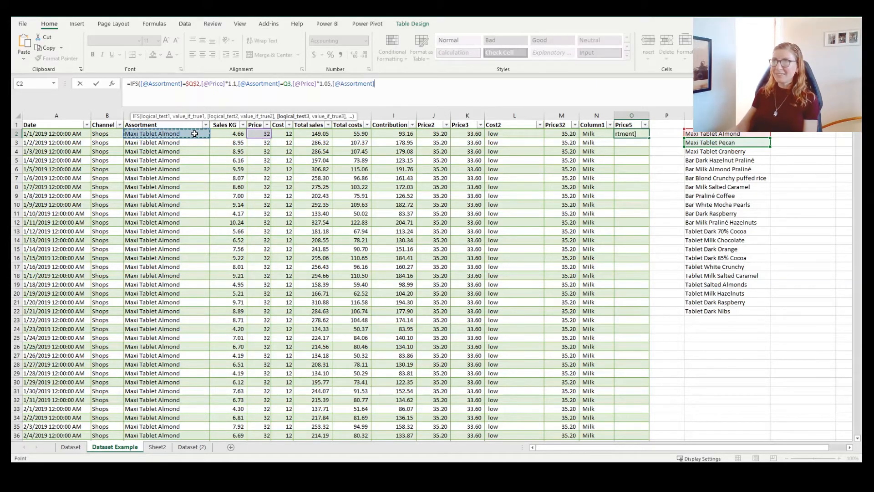
text(=)
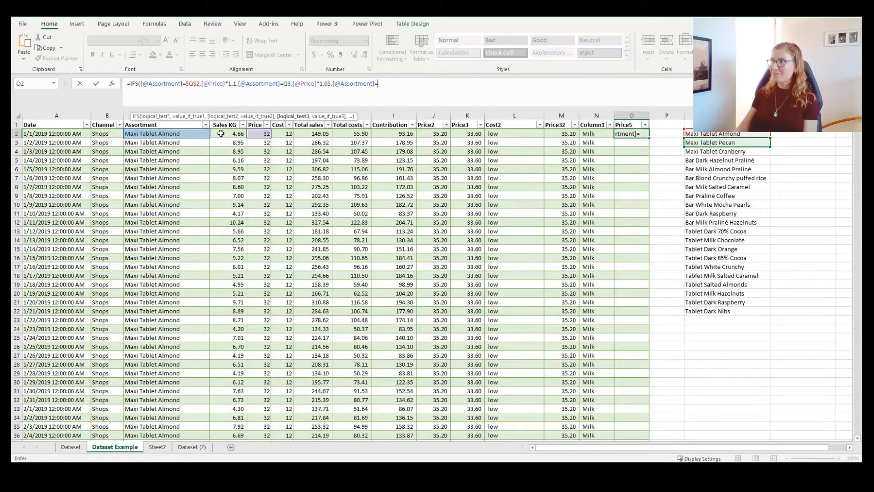
click(722, 153)
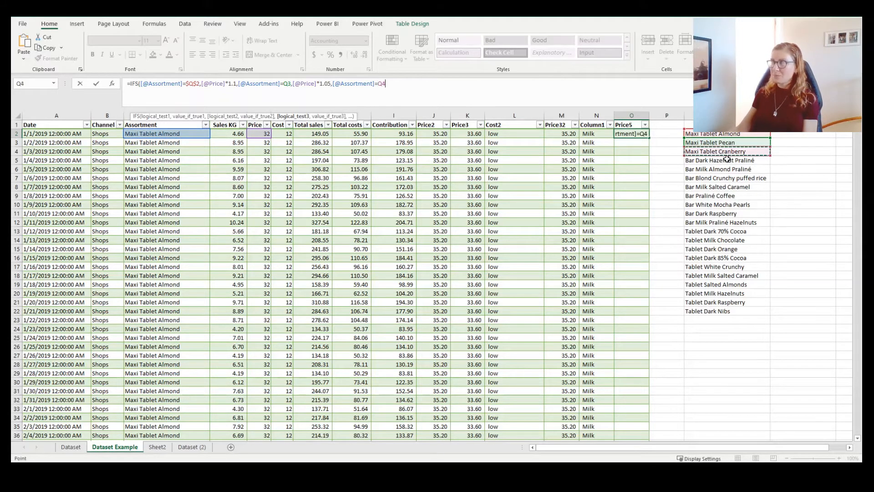
text(,)
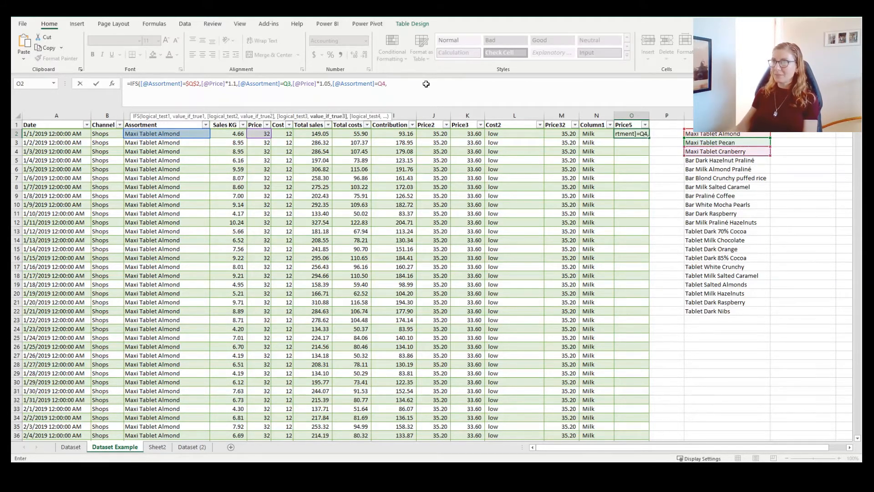
Step: Make the Q4 and Q3 references in the O2 formula absolute as $Q$4 and $Q$3
click(380, 83)
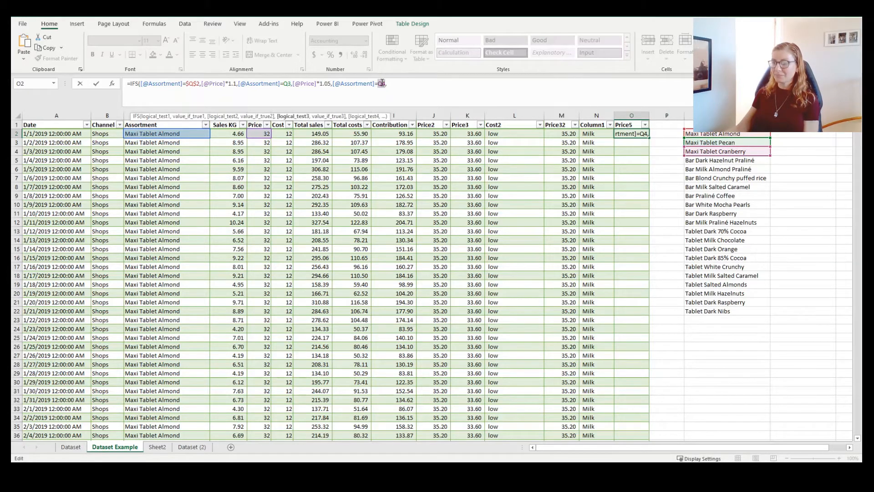
key(F4)
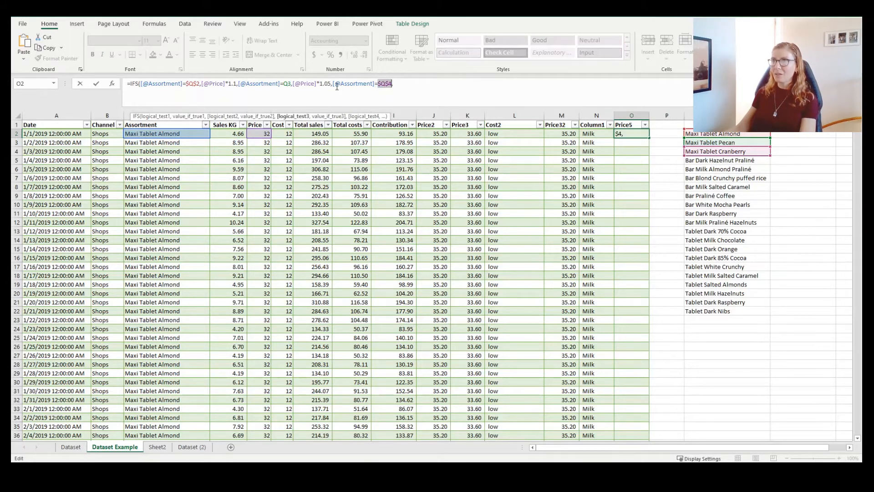
click(288, 83)
key(F4)
click(411, 86)
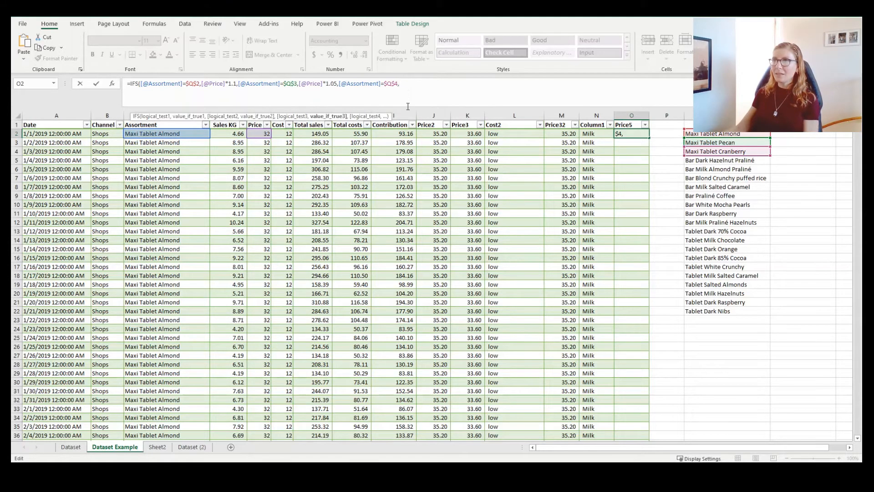
Step: Set the third IFS result in the O2 formula to the row's Price multiplied by 1.2
click(259, 134)
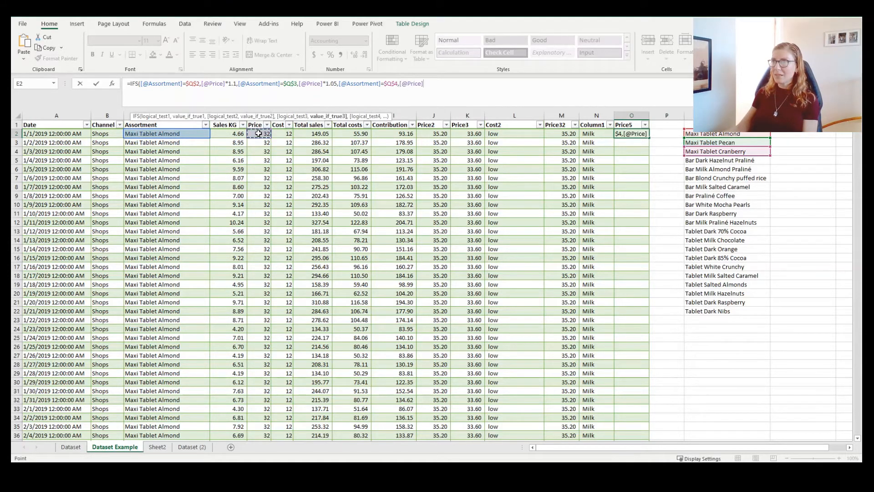
text(*1.2)
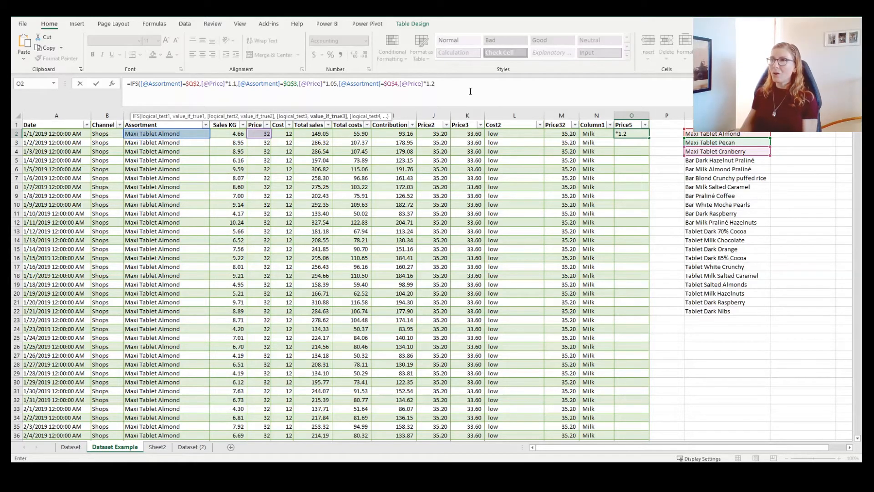
text(,)
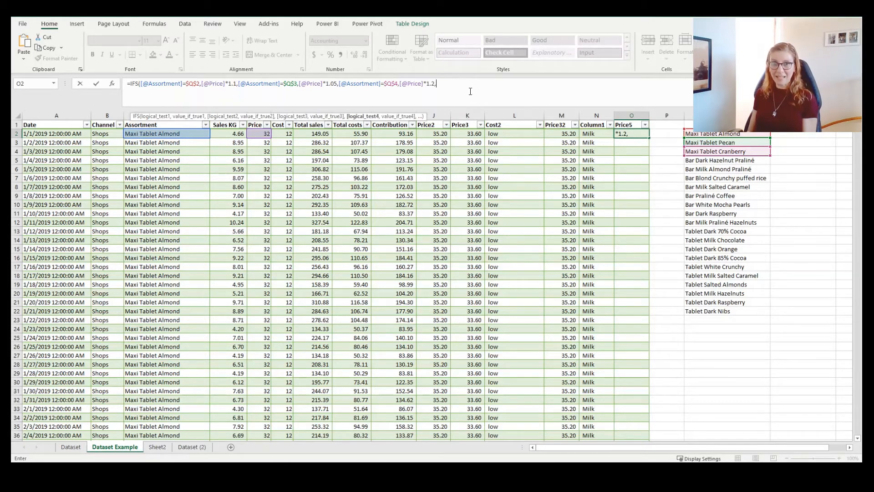
Step: Complete the O2 IFS formula with a TRUE fallback that returns the row's unchanged Price, and enter it
text(T)
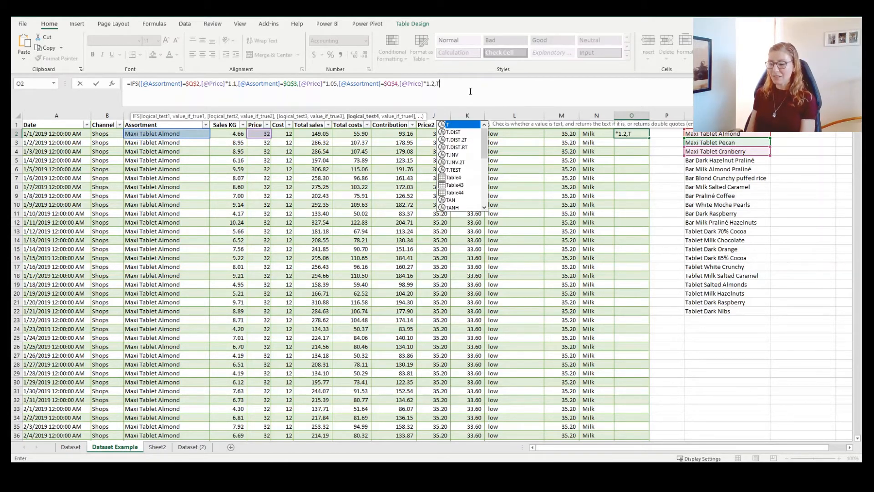
text(r)
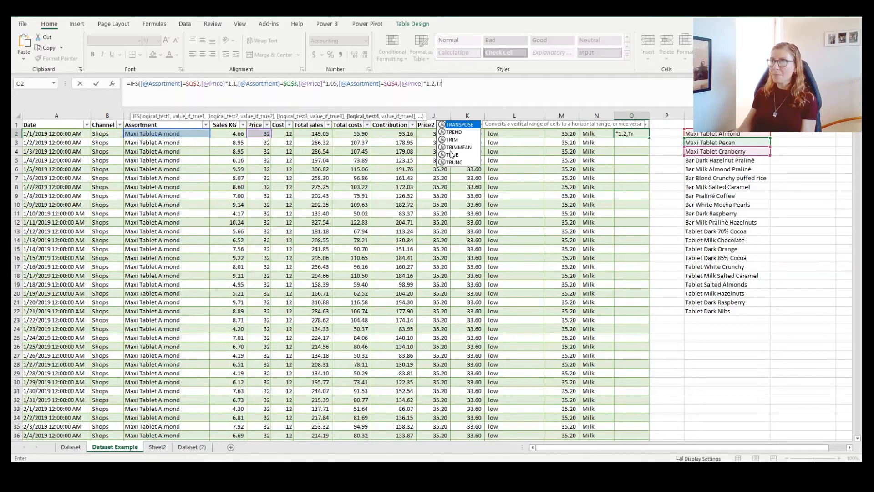
double_click(453, 155)
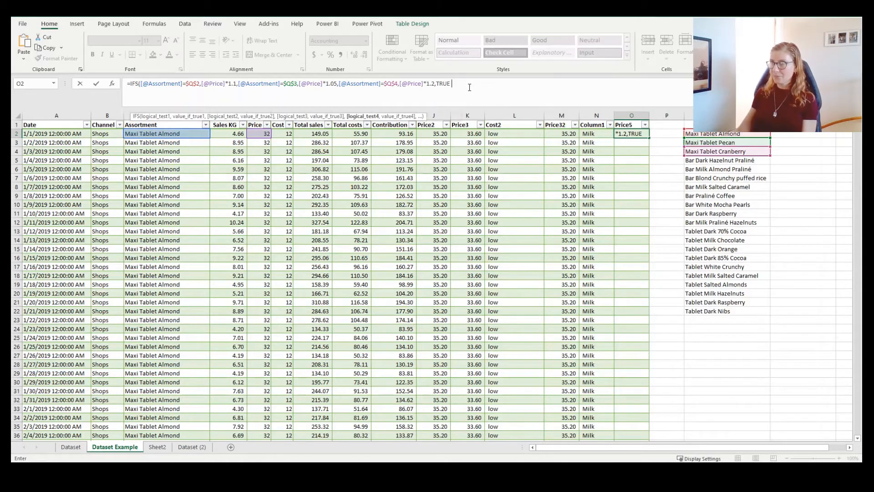
text(,)
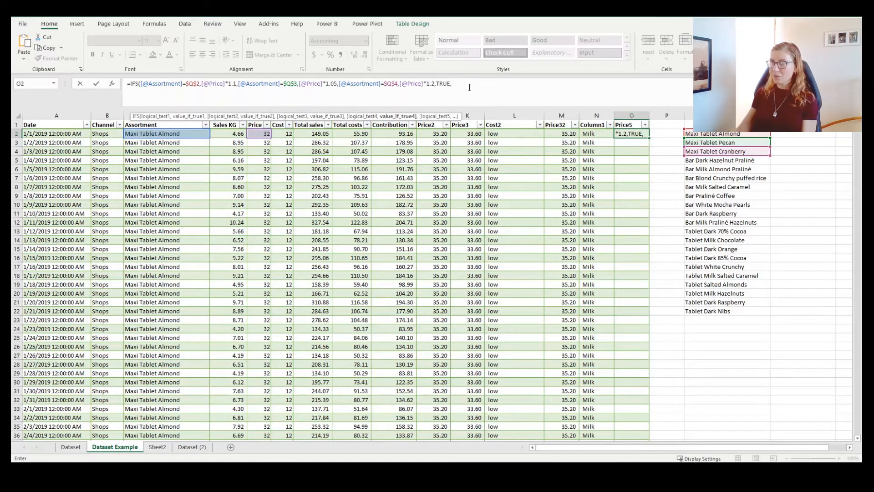
click(255, 133)
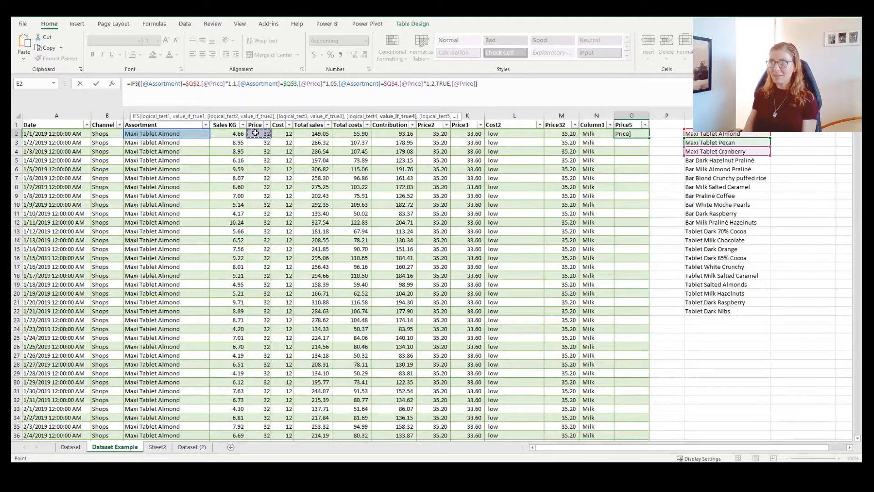
text())
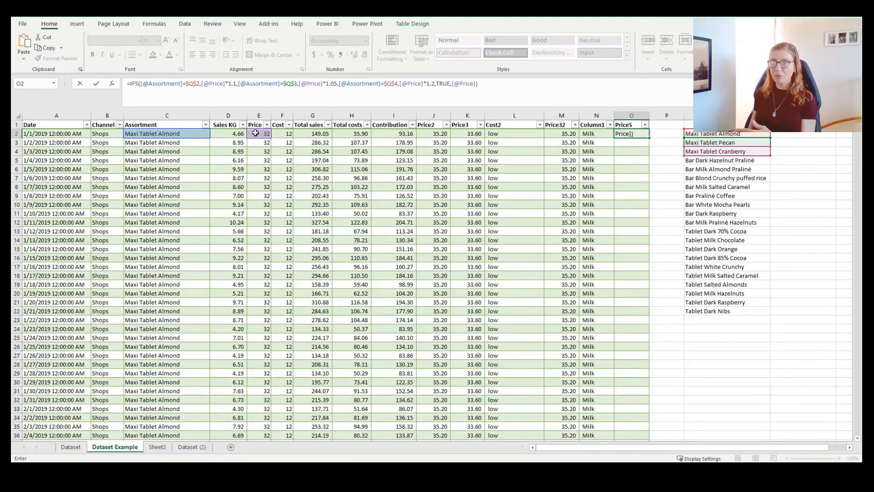
key(Return)
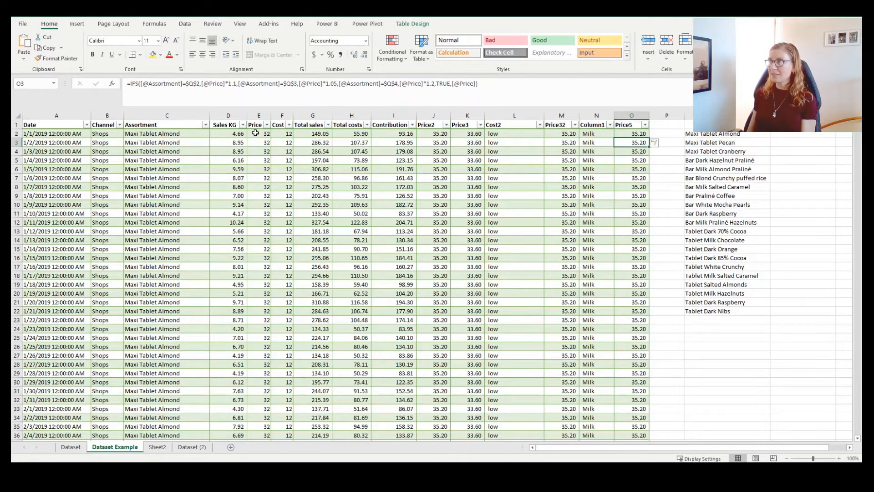
Step: Review the distinct values in the Price5 column's filter list without applying a filter
click(644, 124)
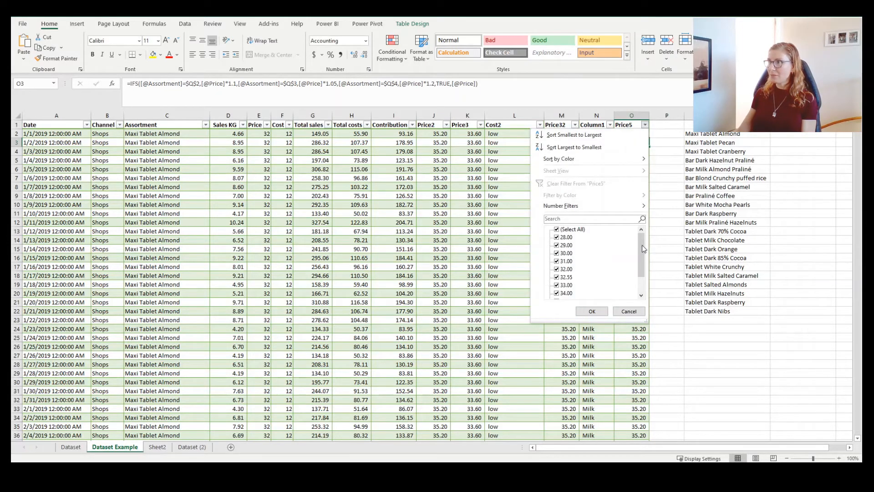
mouse_move(642, 245)
mouse_down()
mouse_move(640, 274)
mouse_move(641, 256)
mouse_up()
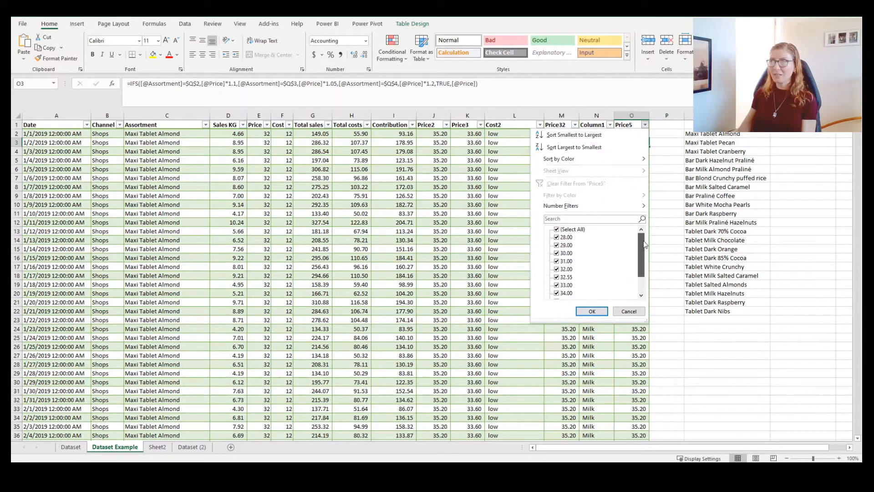
click(629, 311)
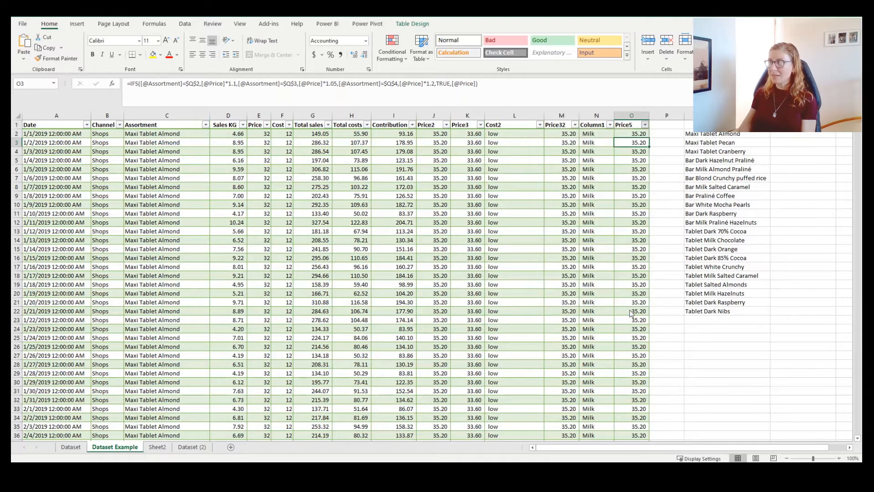
Step: Remove the TRUE fallback and its Price result from the O2 IFS formula and re-enter it
click(627, 133)
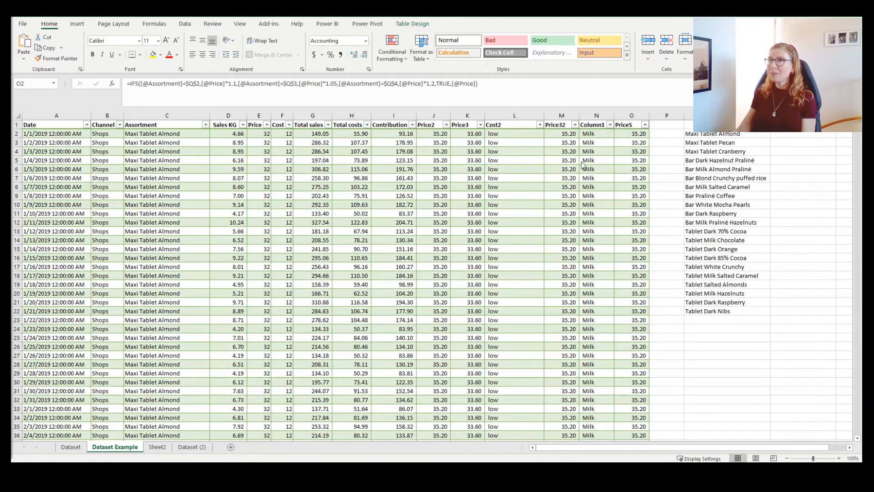
click(636, 133)
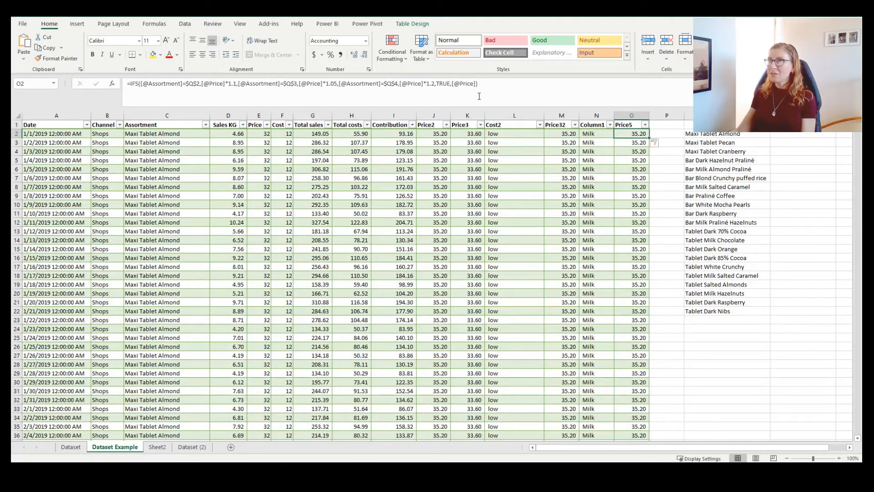
drag(477, 84, 434, 84)
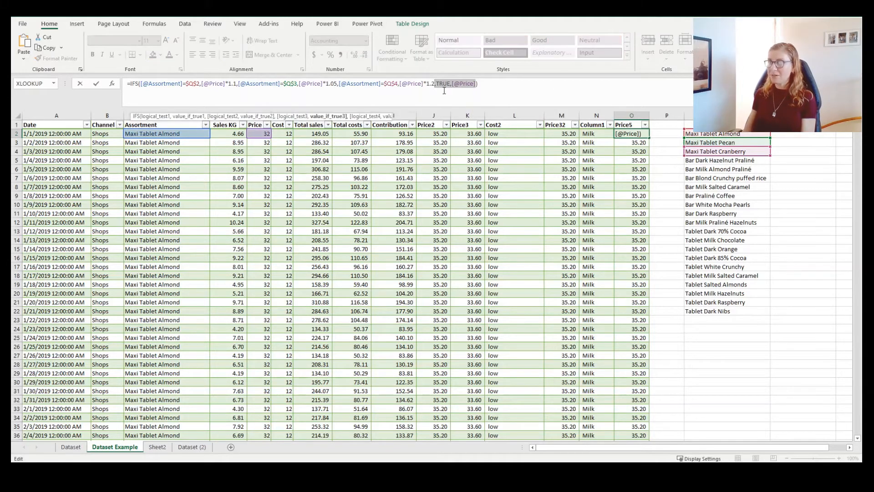
key(BackSpace)
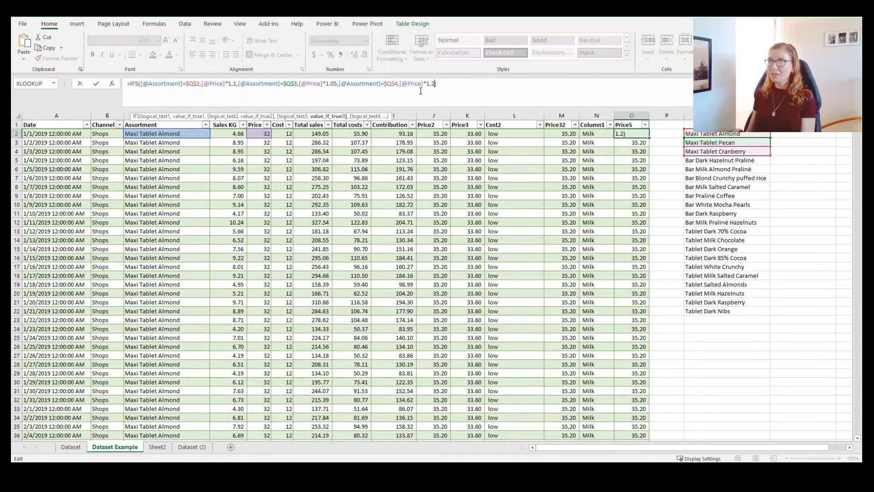
key(Return)
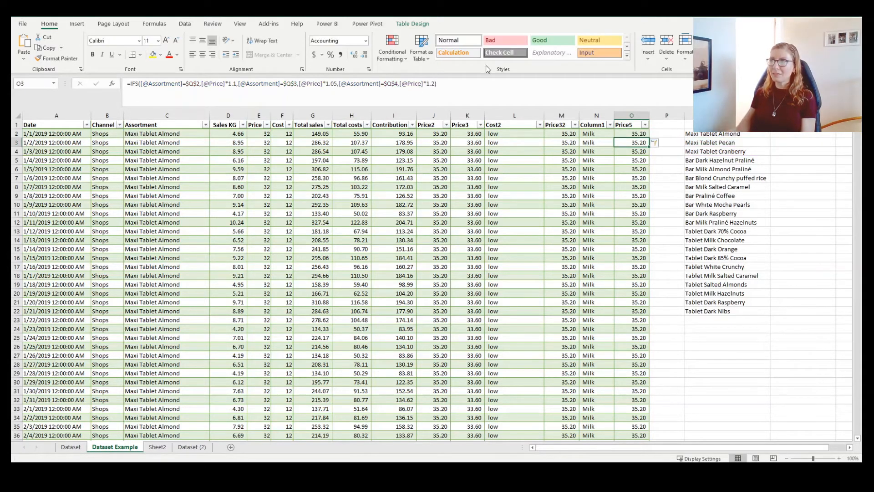
Step: Check the Price5 filter list for how rows matching none of the IFS tests are handled
click(645, 125)
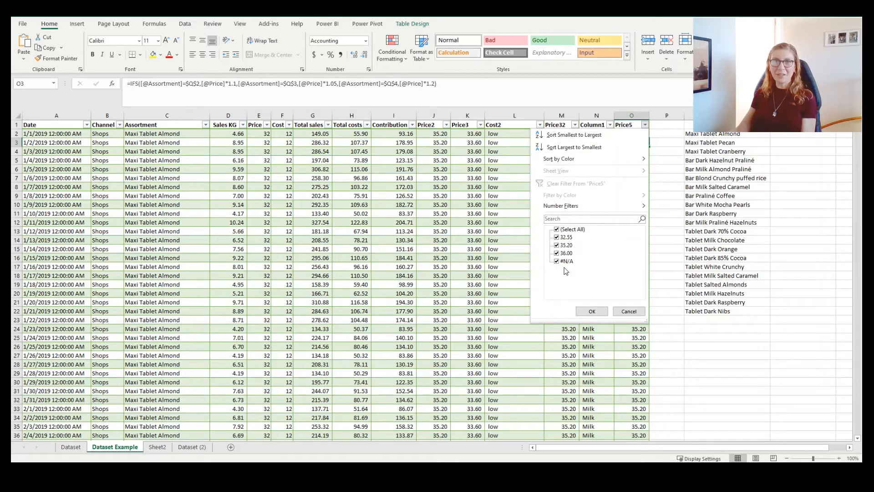
click(629, 311)
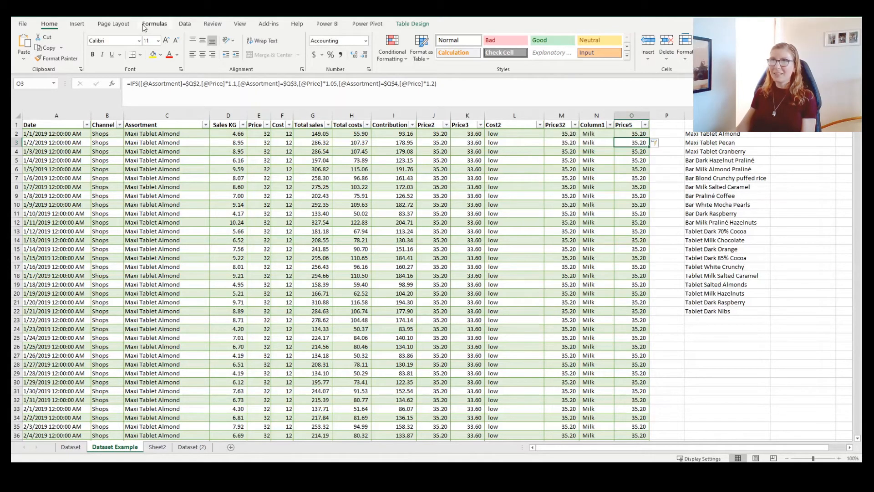
key(Up)
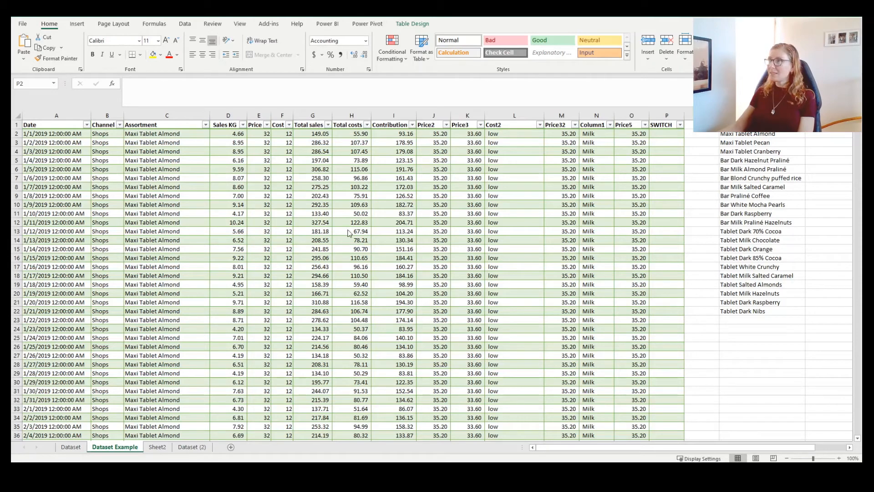
Step: Start a SWITCH formula in P2 with the row's Assortment as the expression
click(662, 137)
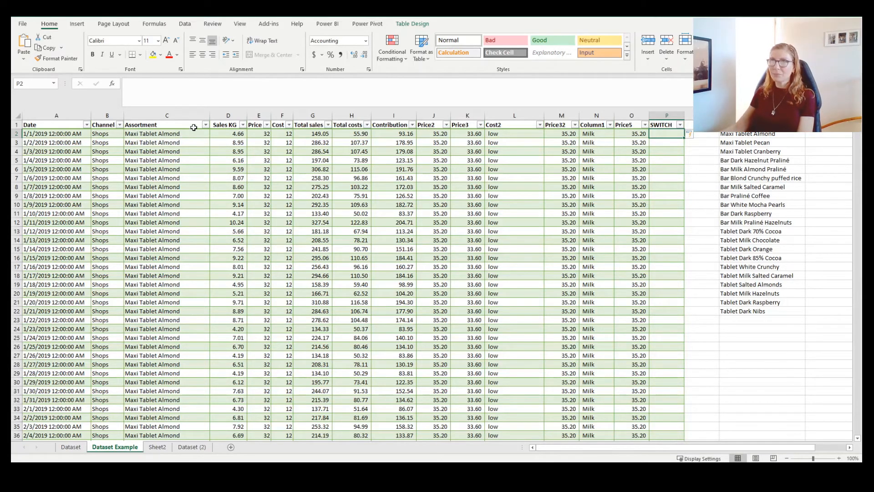
click(172, 88)
text(=)
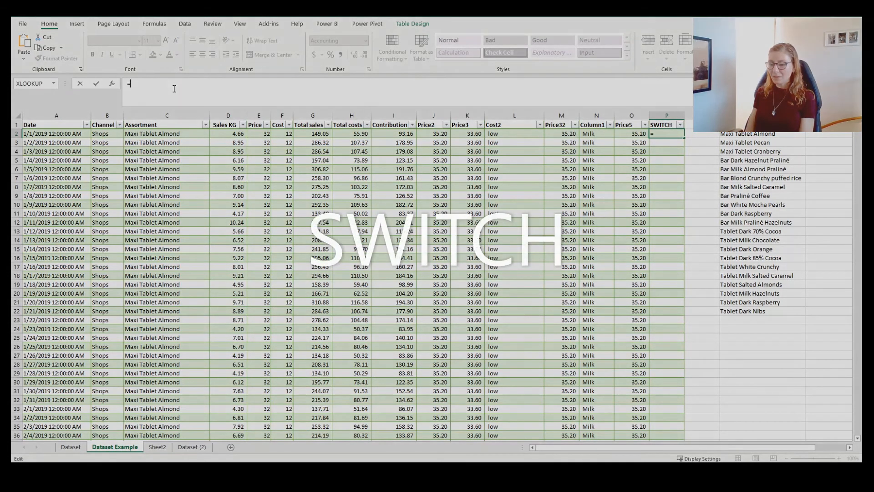
text(swi)
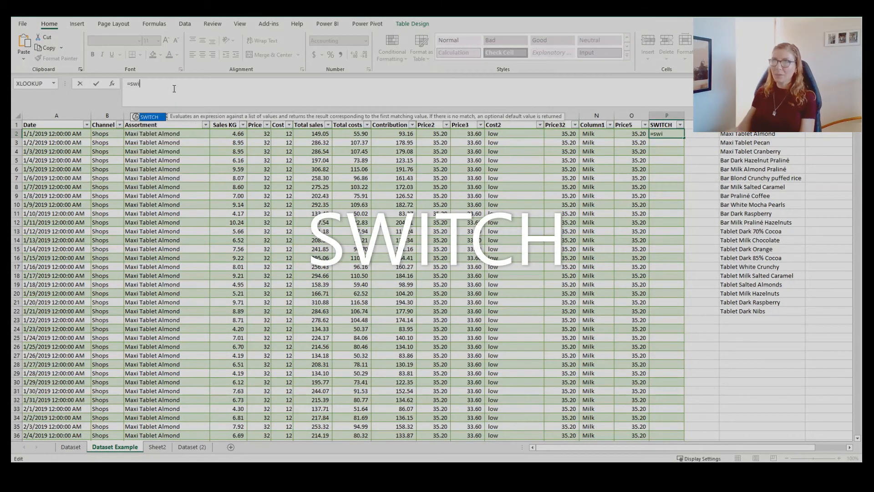
double_click(154, 118)
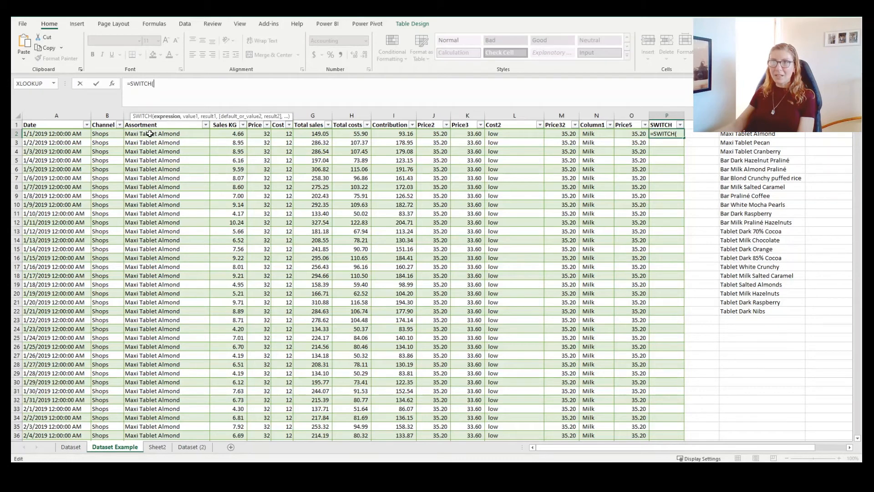
click(150, 134)
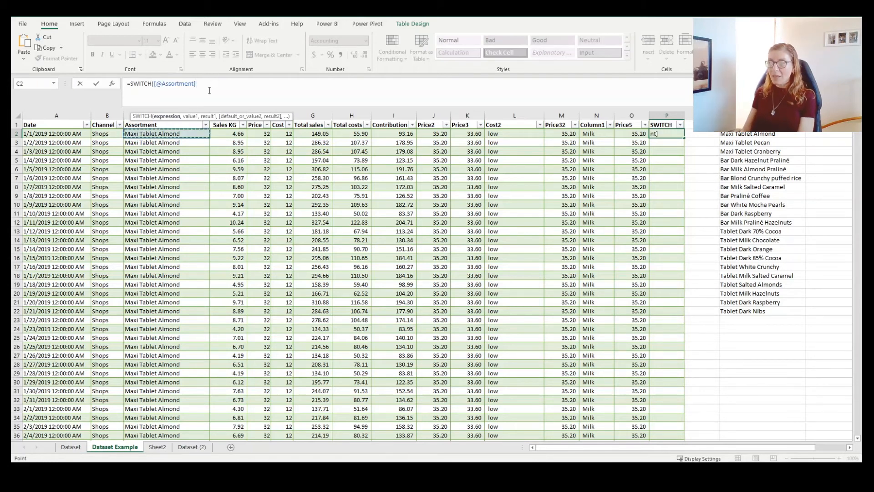
text(,)
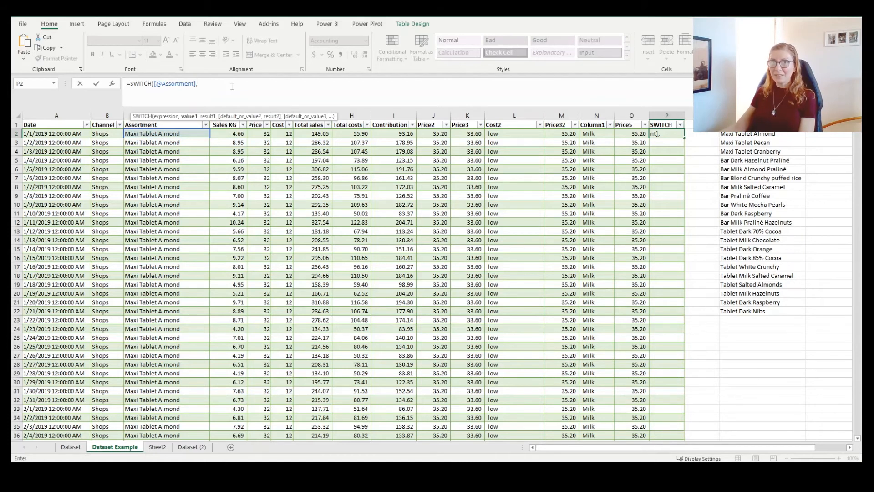
Step: Add the first SWITCH pair in P2, matching absolute reference $R$2 and returning 1
click(740, 134)
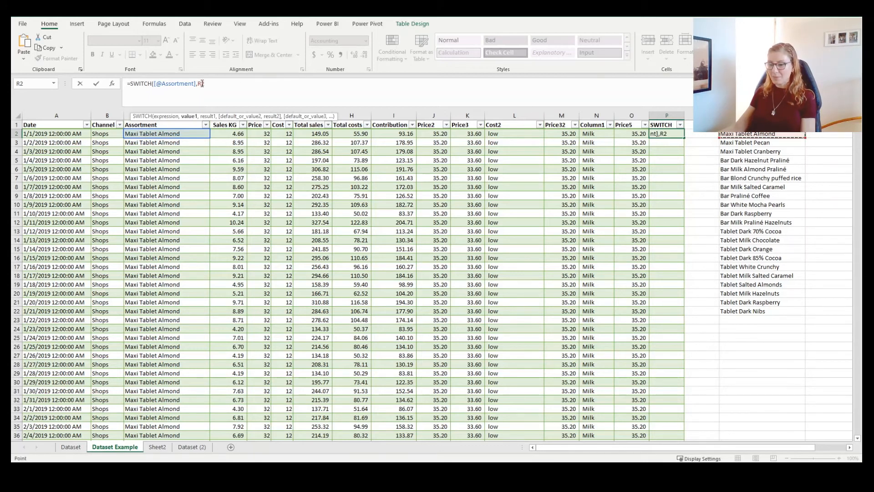
key(F4)
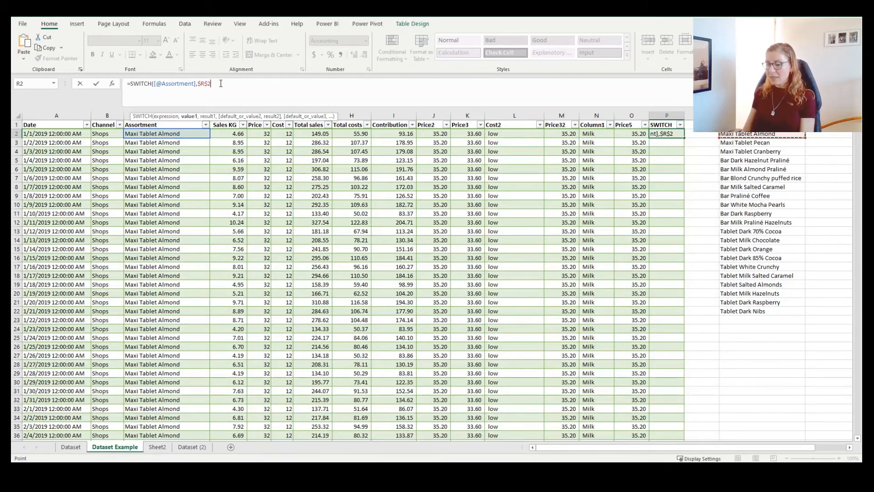
text(,1,)
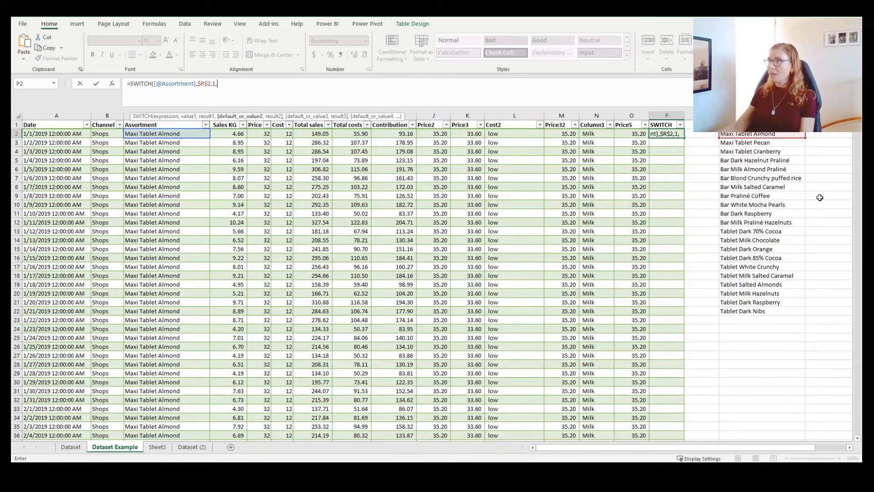
Step: Add the second SWITCH pair in P2, matching absolute reference $R$3 and returning 2
click(763, 143)
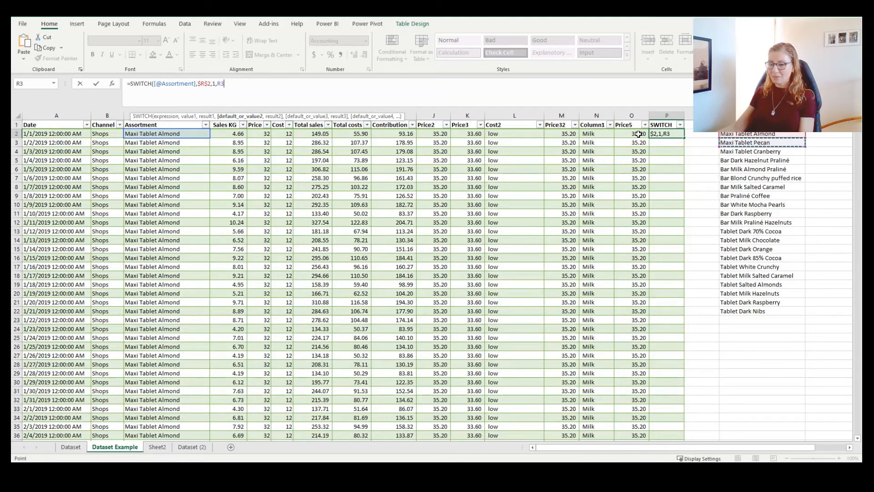
key(F4)
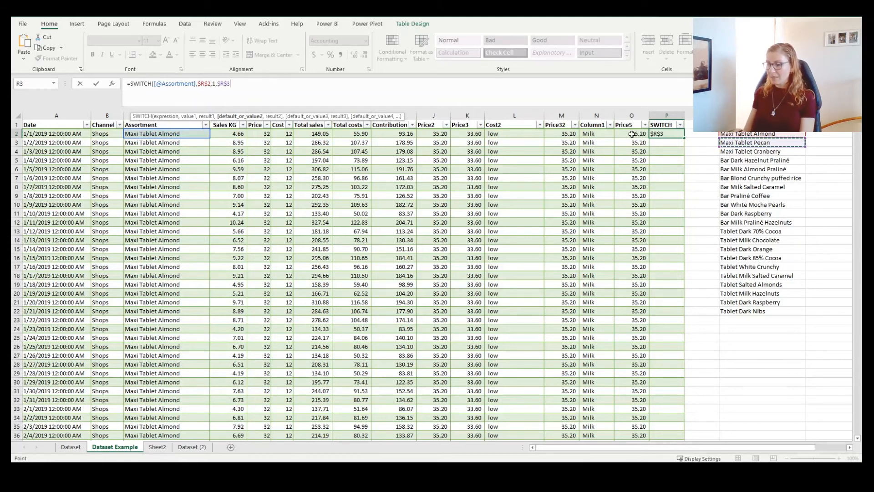
text(,)
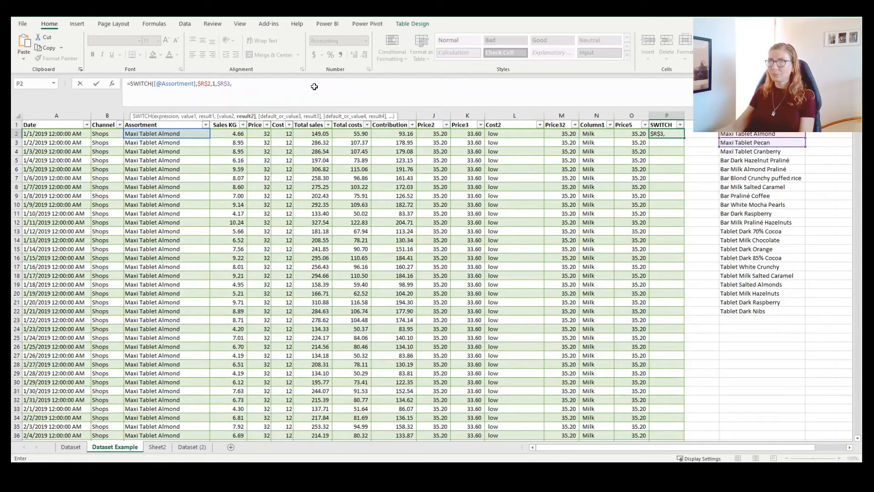
text(2,)
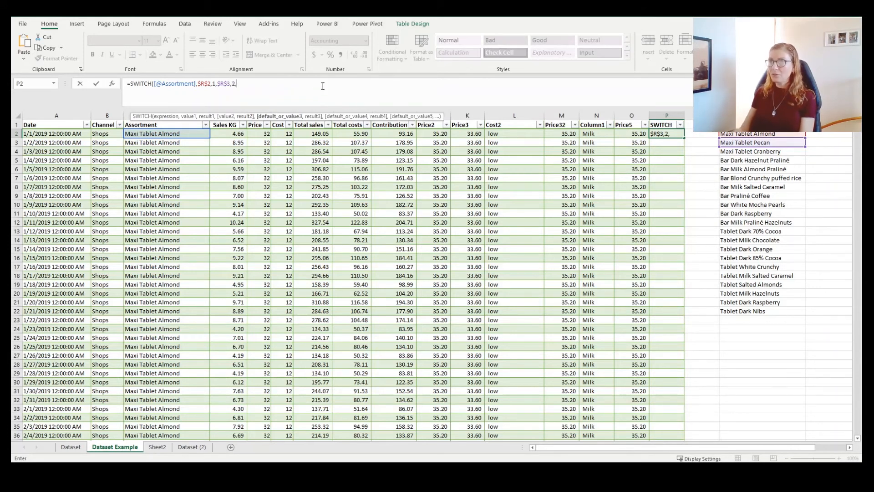
Step: Add the third SWITCH pair in P2, matching absolute reference $R$4 and returning 3
click(764, 152)
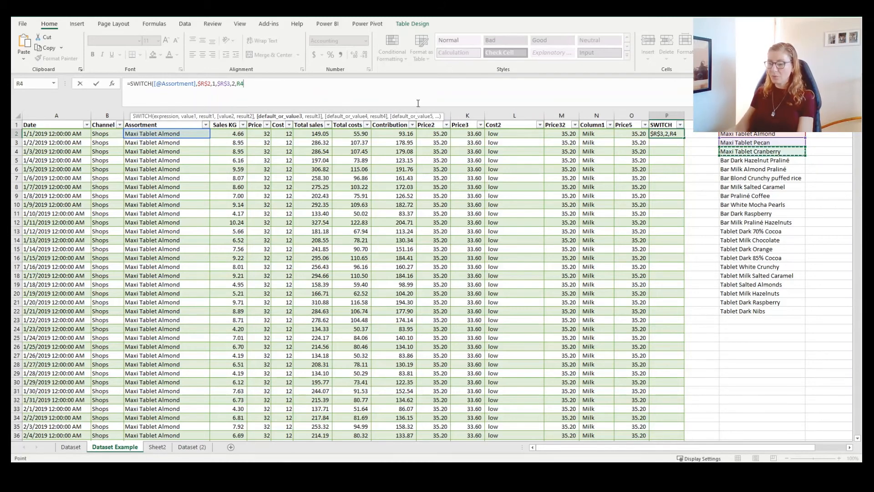
key(F4)
text(,)
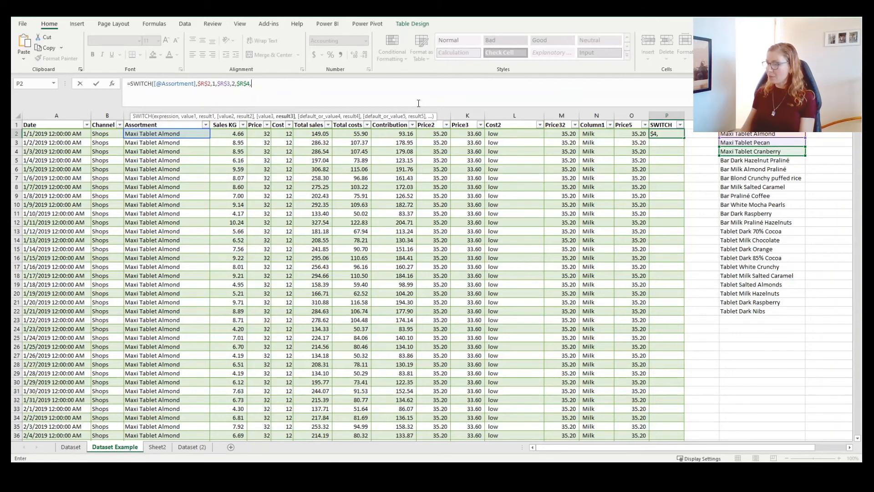
text(3)
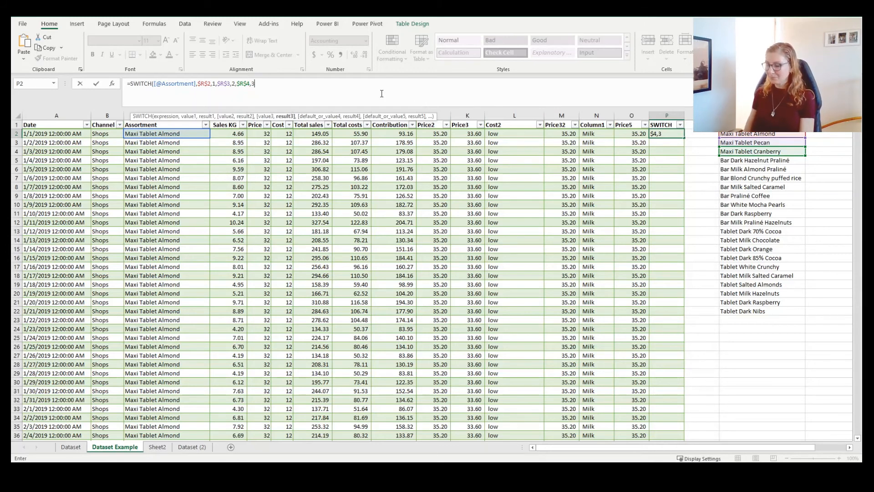
text(,)
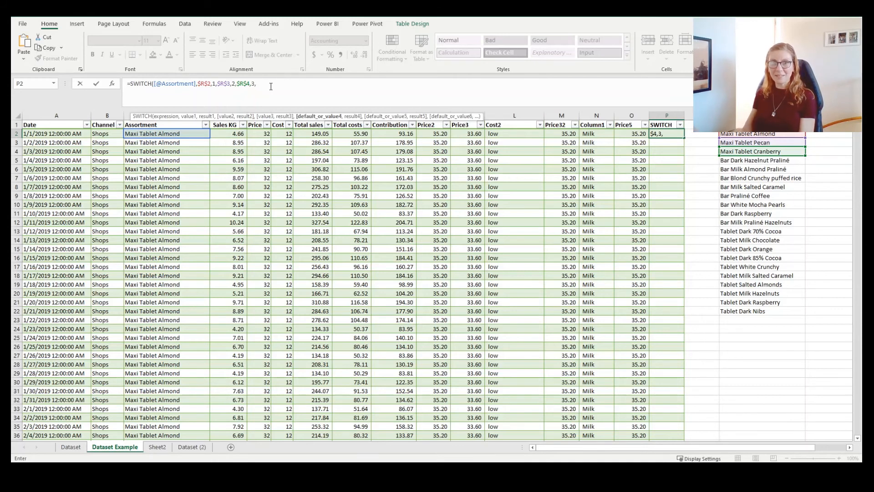
Step: Set "other" as the SWITCH default result, close the formula and enter it for the whole column
text("")
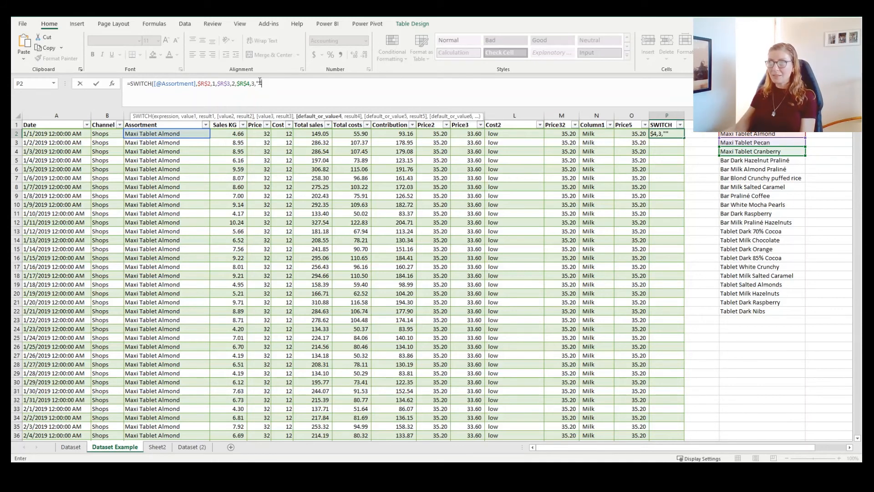
click(261, 84)
text(other)
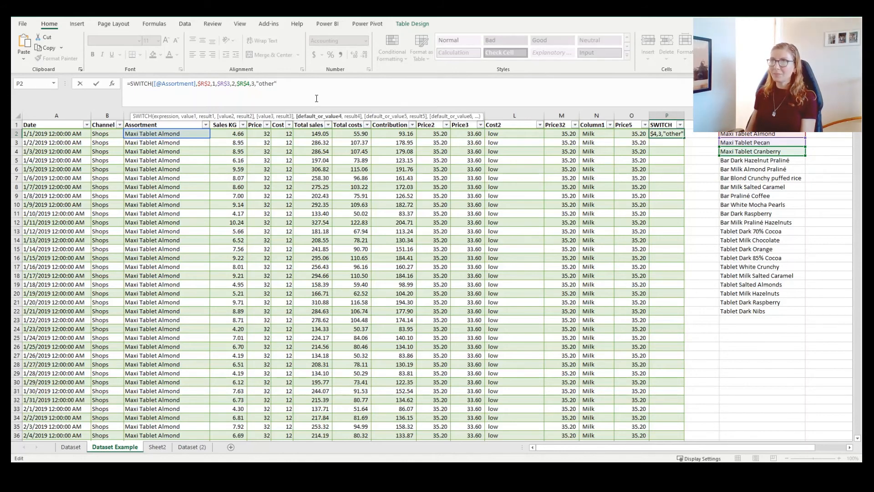
text())
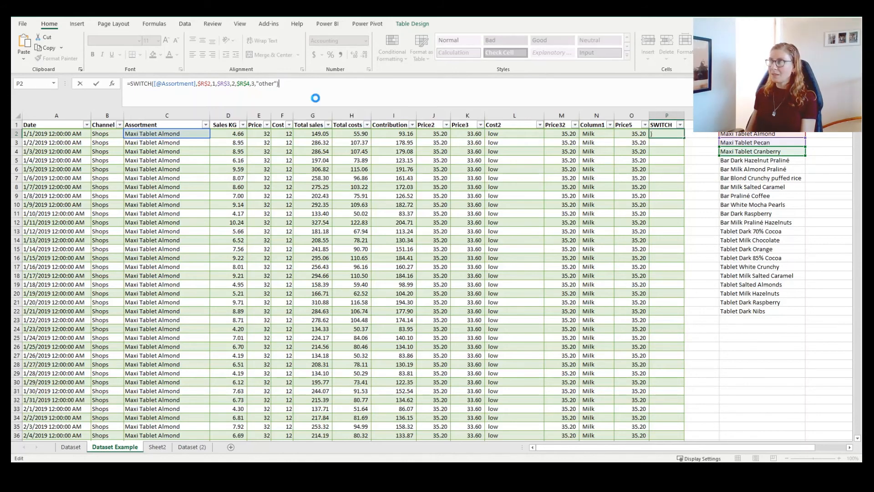
key(Return)
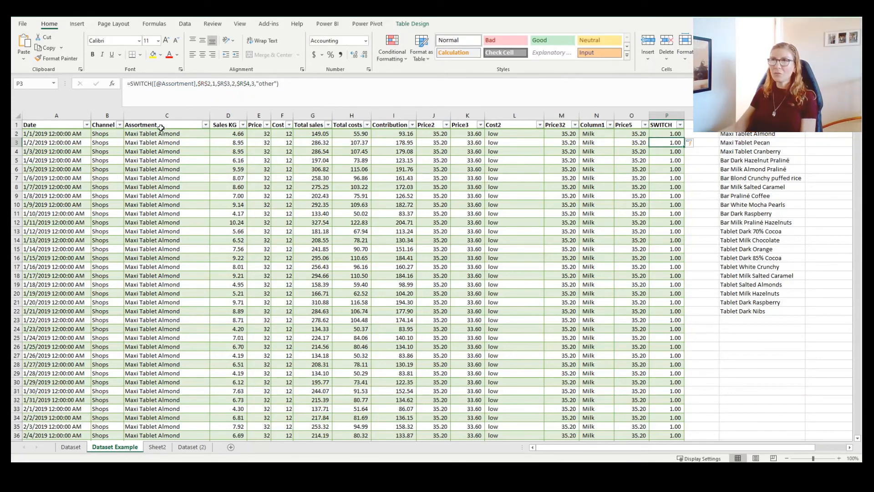
Step: Check the SWITCH column's filter list for the distinct results the formula returns, leaving the filter unchanged
click(680, 126)
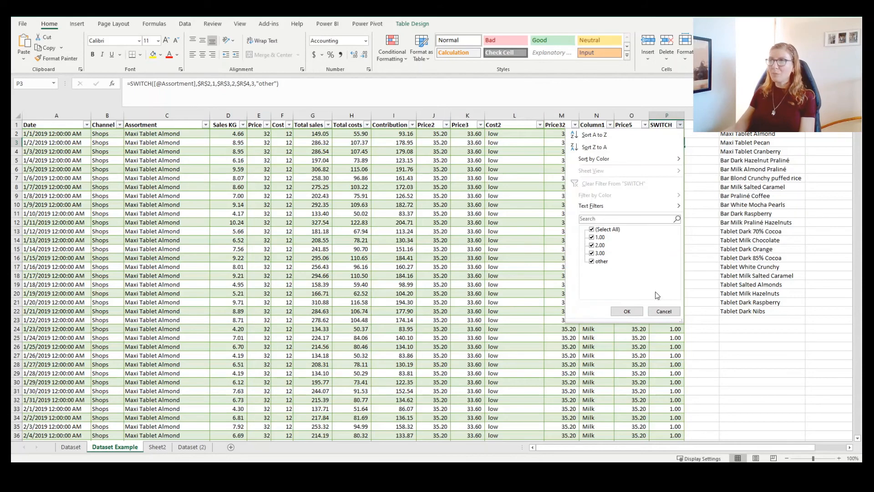
click(667, 312)
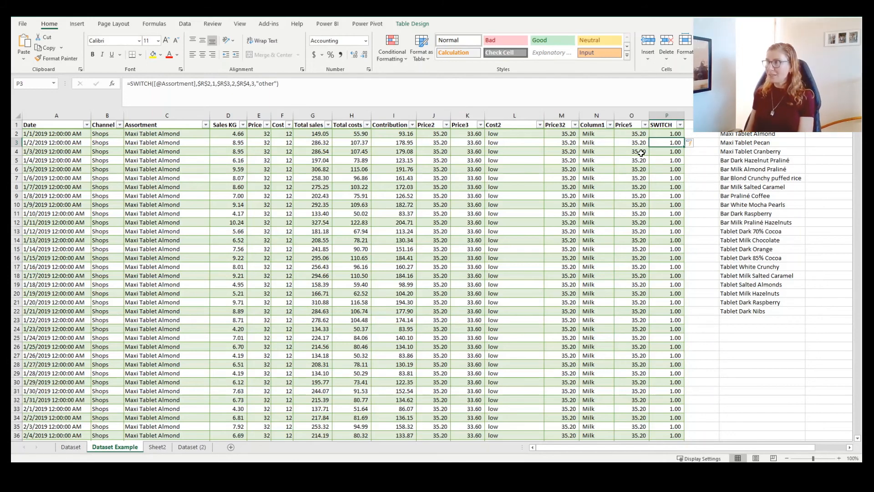
key(Down)
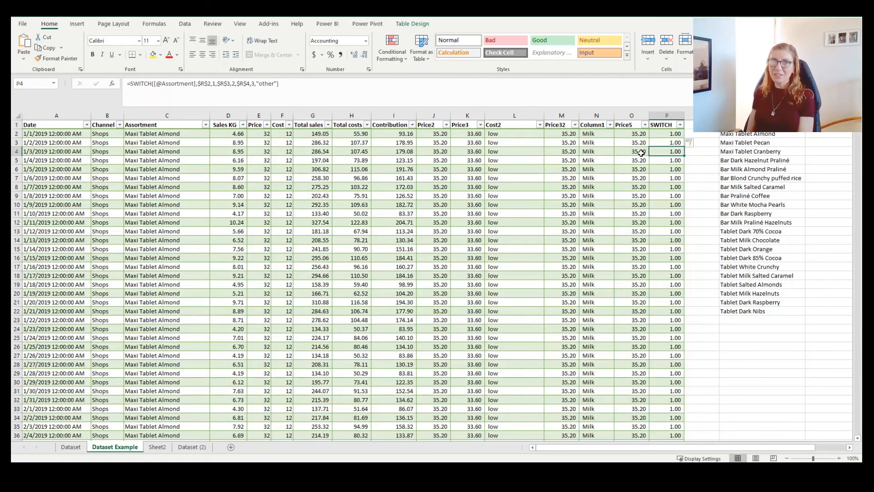
click(257, 133)
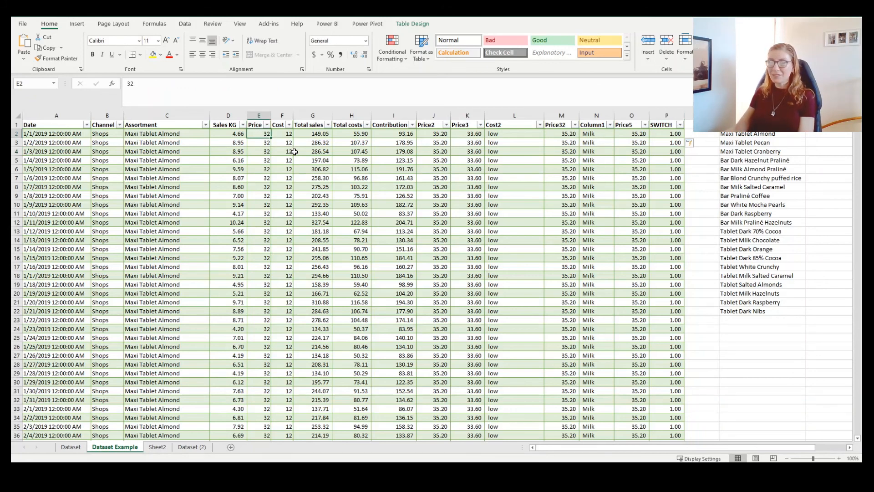
click(661, 134)
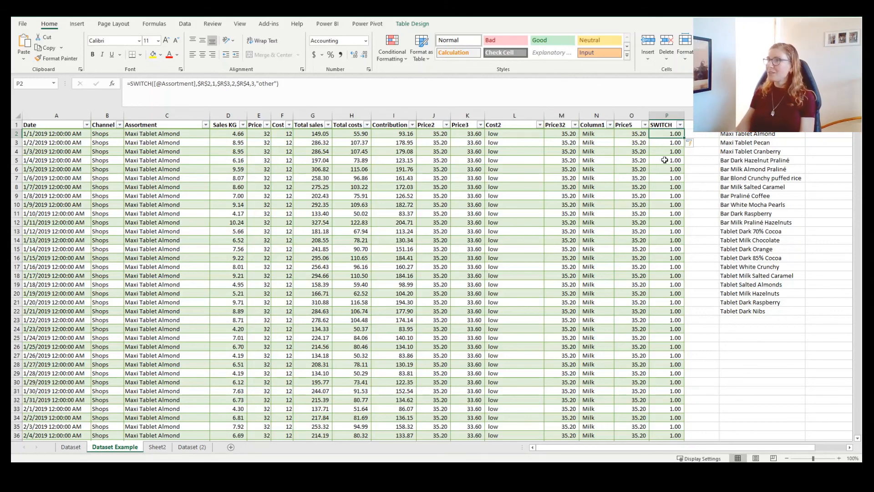
click(668, 142)
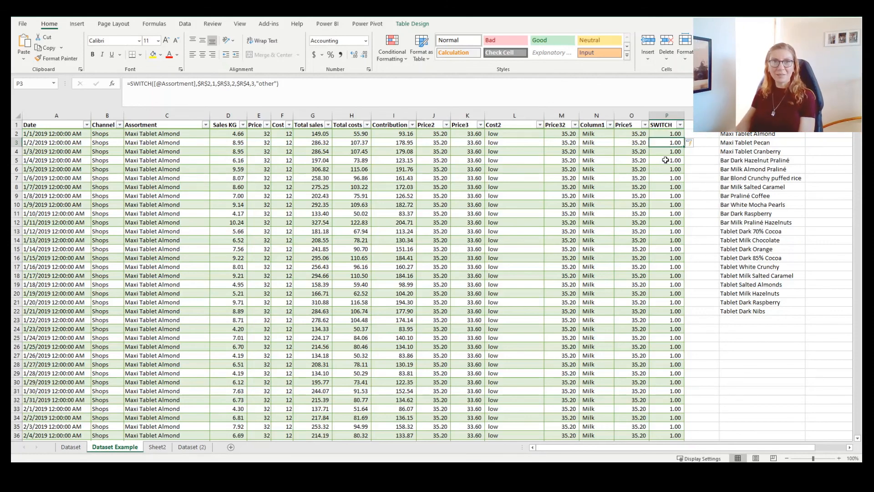